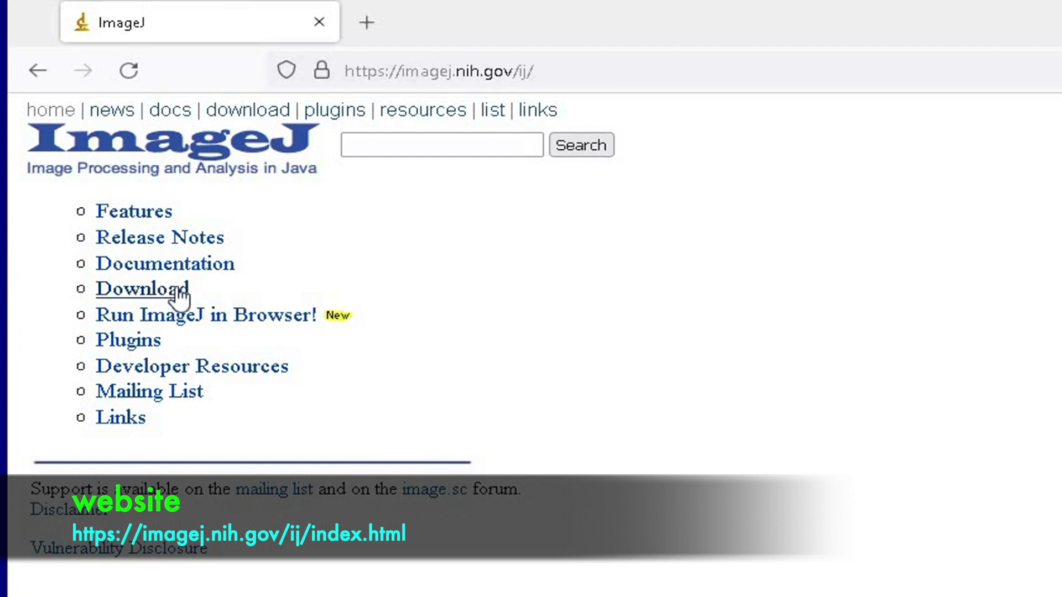
- Download the Windows ImageJ zip from the ImageJ download page to the desktop
{"action": "left_click", "coordinate": [180, 289]}
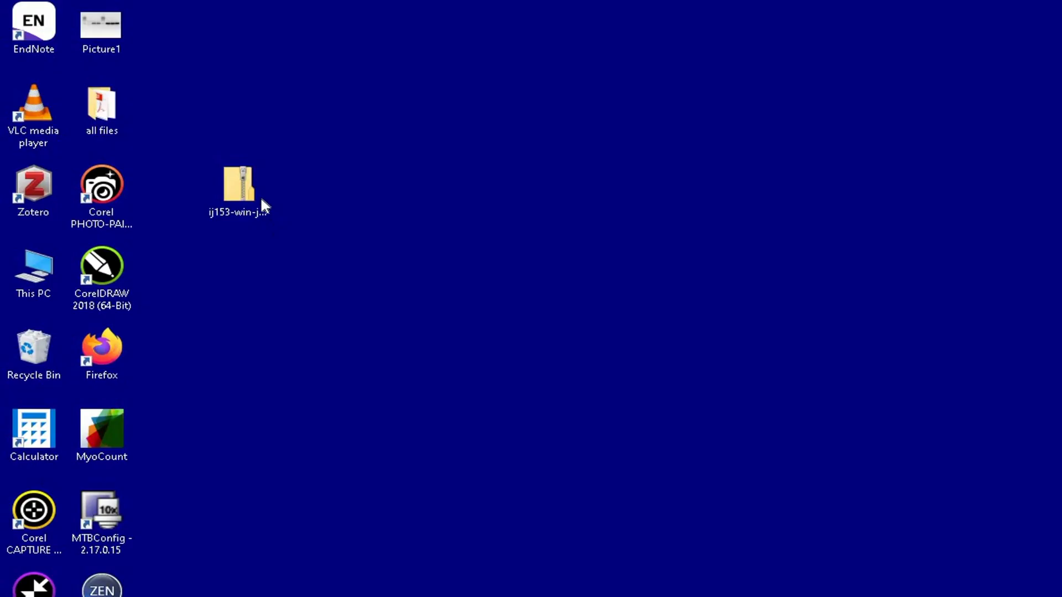
- Extract the ImageJ zip and send an ImageJ shortcut to the desktop
{"action": "right_click", "coordinate": [261, 205]}
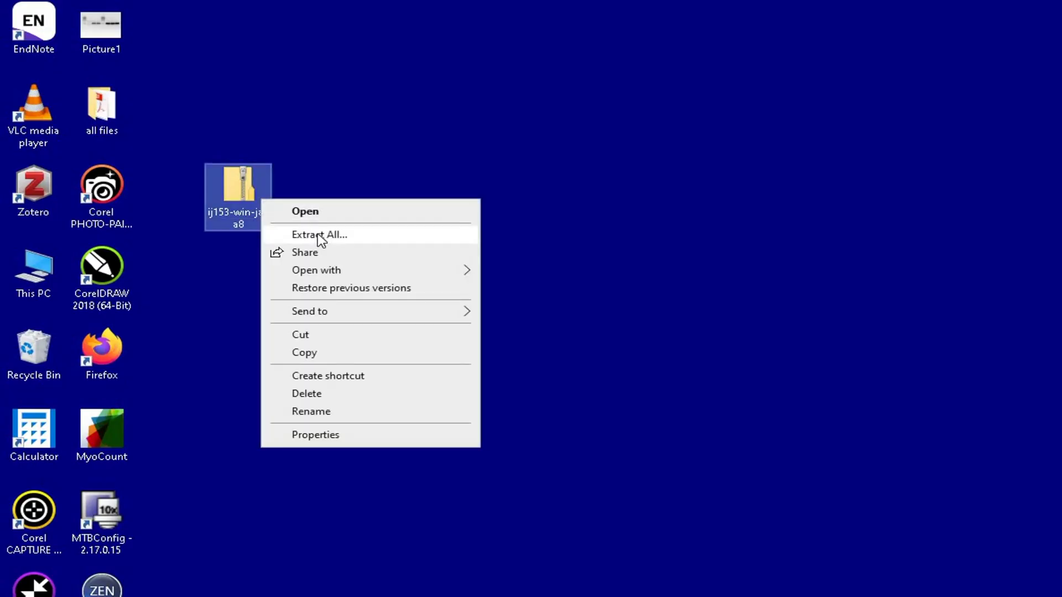
{"action": "left_click", "coordinate": [319, 235]}
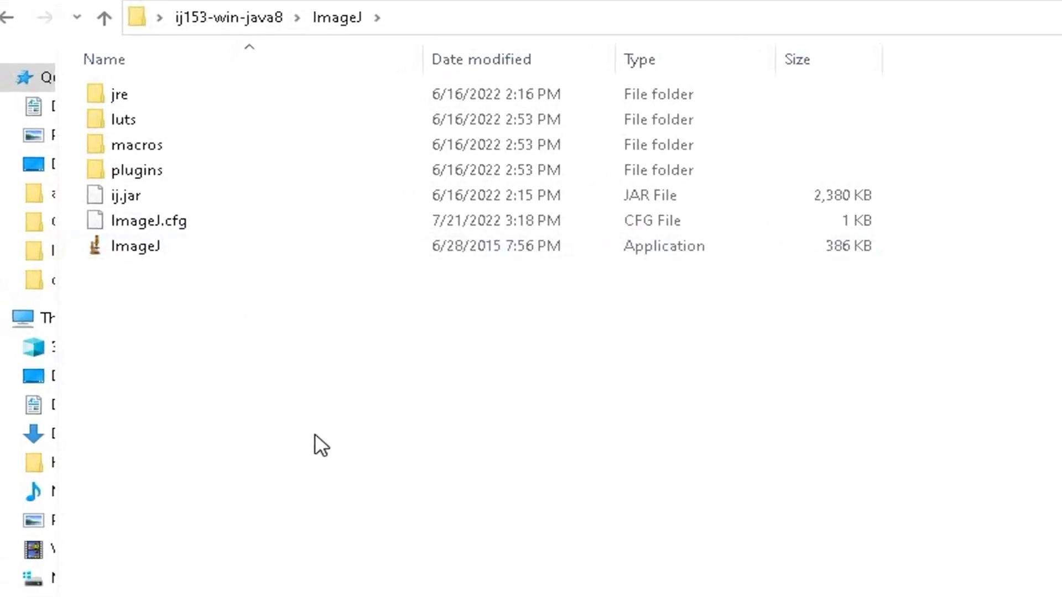
{"action": "right_click", "coordinate": [156, 250]}
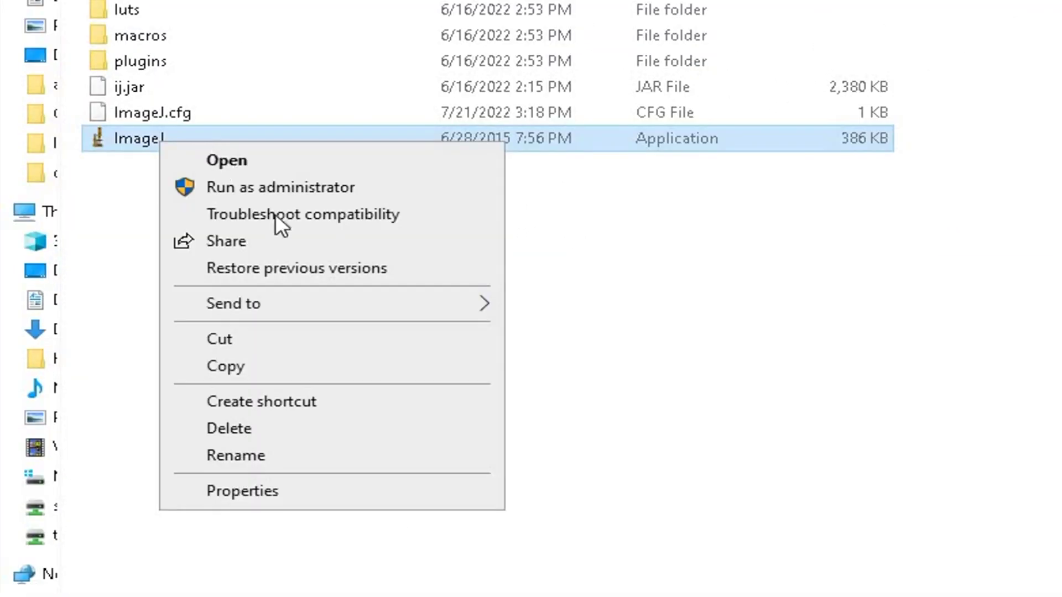
{"action": "mouse_move", "coordinate": [354, 303]}
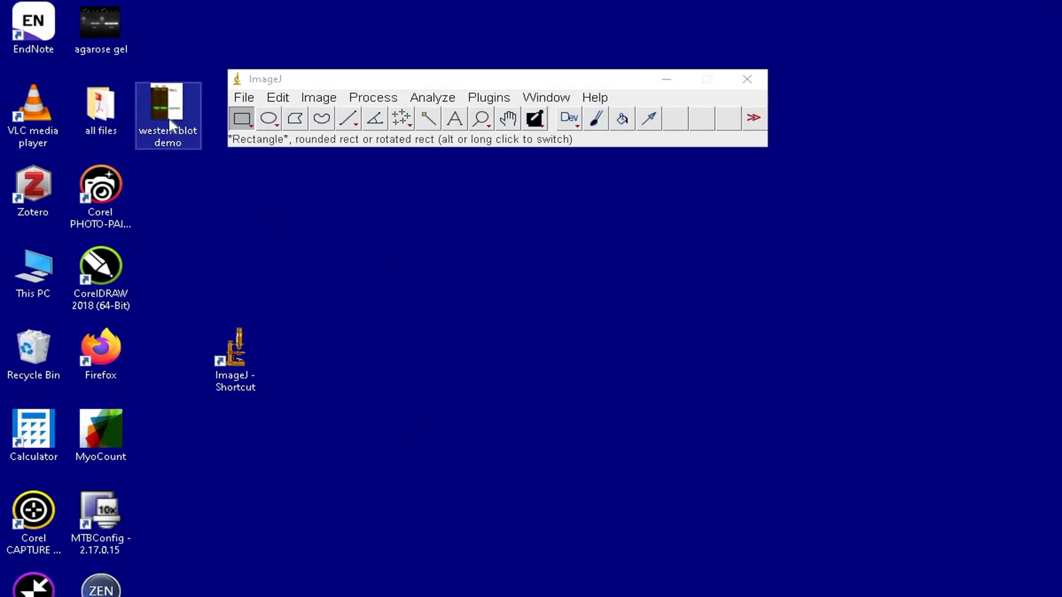
- Open western blot demo.jpg in ImageJ and convert it to 16-bit grayscale
{"action": "left_click_drag", "start_coordinate": [172, 120], "coordinate": [357, 128]}
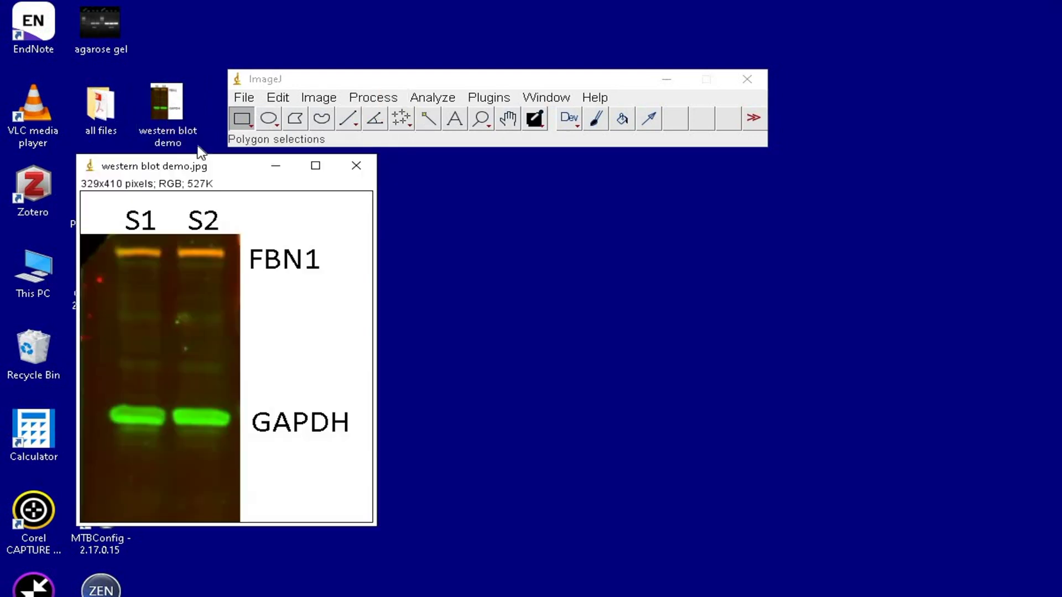
{"action": "left_click_drag", "start_coordinate": [210, 176], "coordinate": [163, 180]}
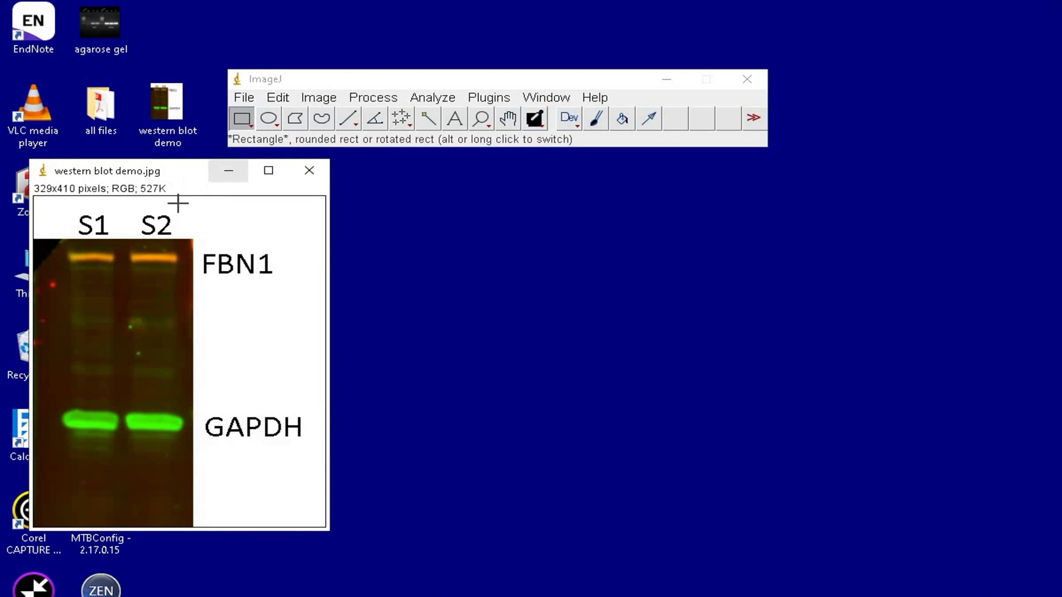
{"action": "left_click", "coordinate": [319, 100]}
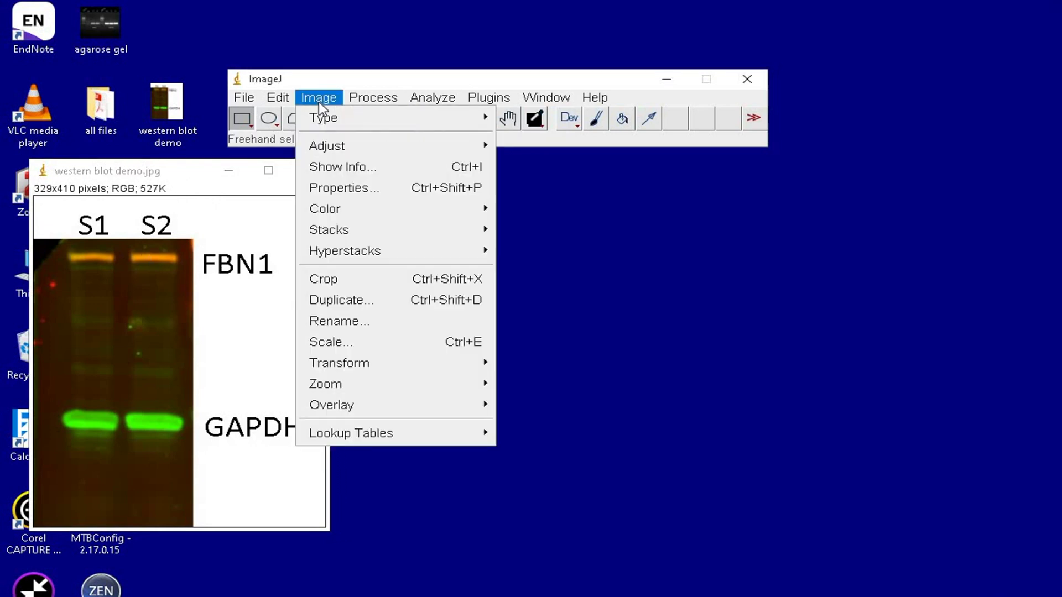
{"action": "mouse_move", "coordinate": [453, 121]}
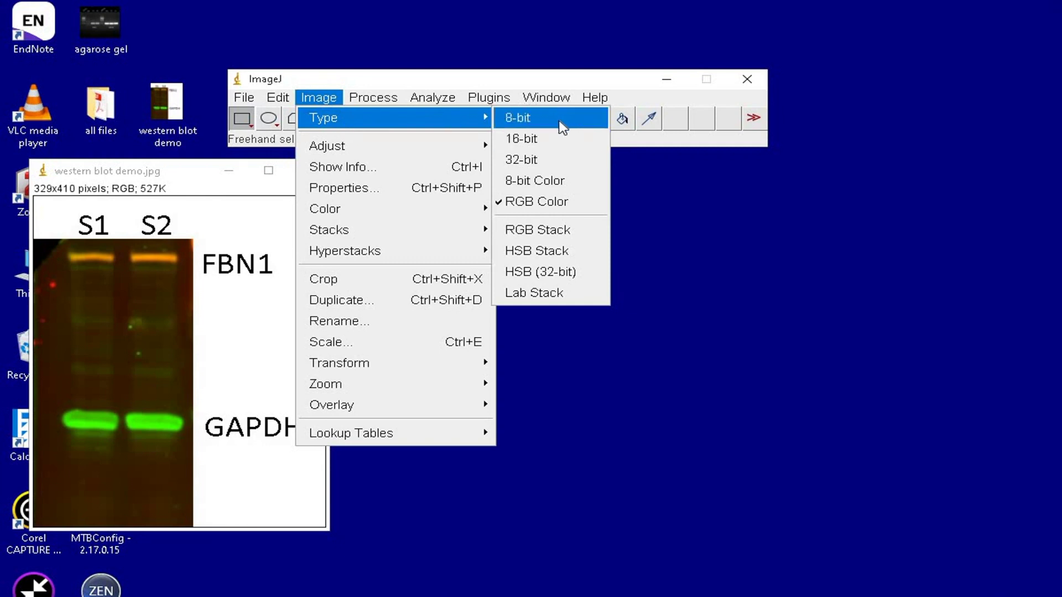
{"action": "left_click", "coordinate": [557, 142]}
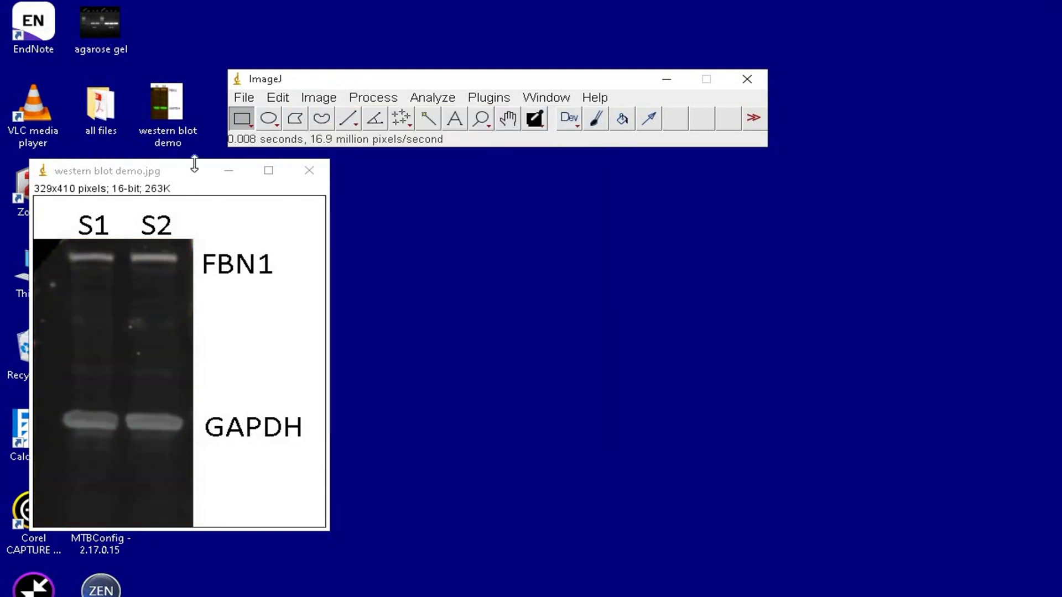
{"action": "left_click_drag", "start_coordinate": [308, 180], "coordinate": [444, 178]}
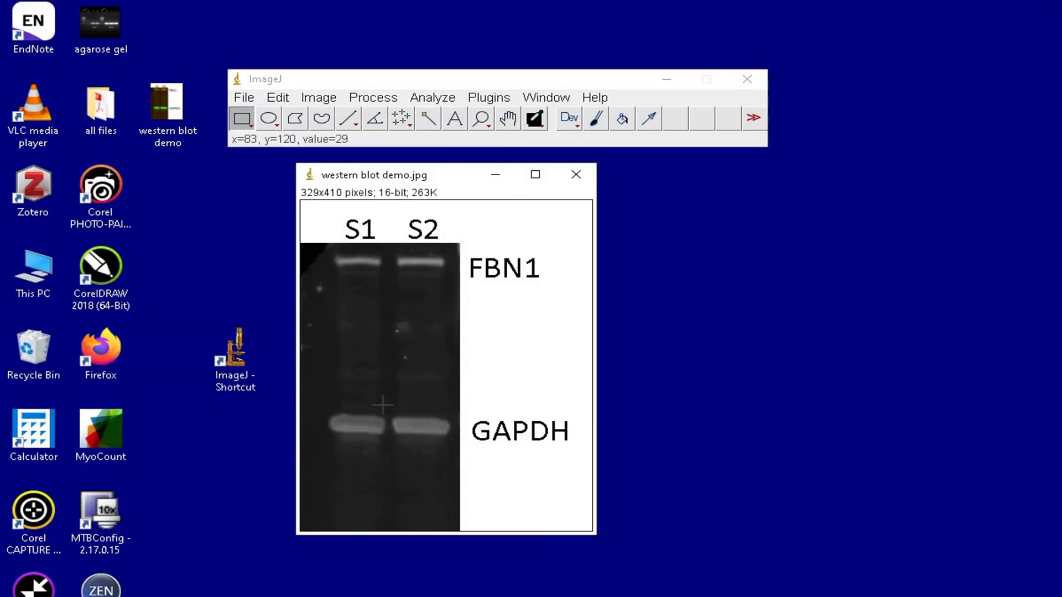
- Raise the blot's brightness and contrast, giving a 0–96 display range
{"action": "left_click", "coordinate": [318, 97]}
{"action": "mouse_move", "coordinate": [406, 148]}
{"action": "left_click", "coordinate": [514, 145]}
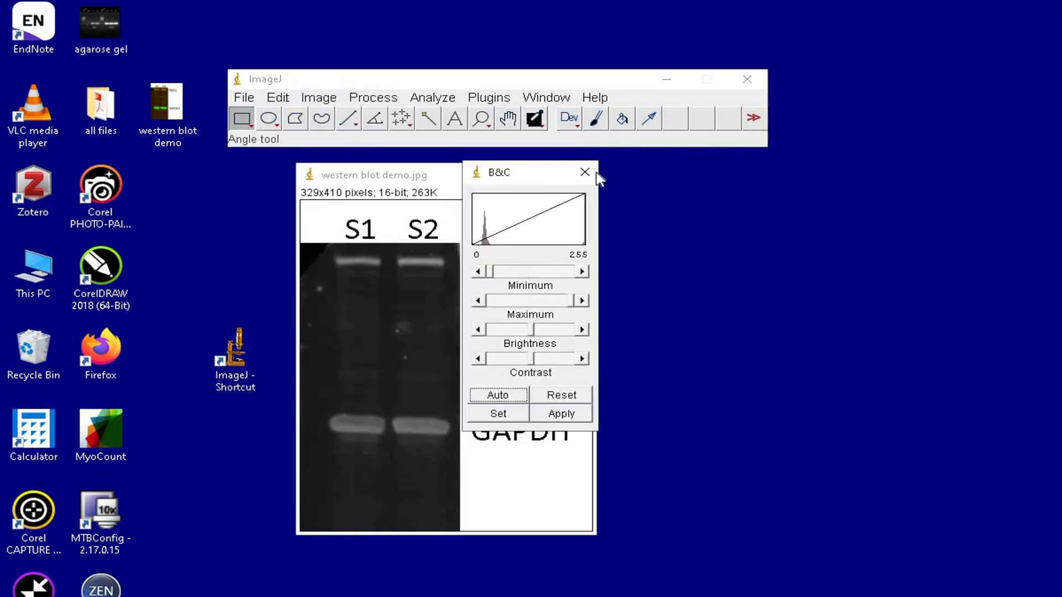
{"action": "left_click_drag", "start_coordinate": [515, 177], "coordinate": [663, 188]}
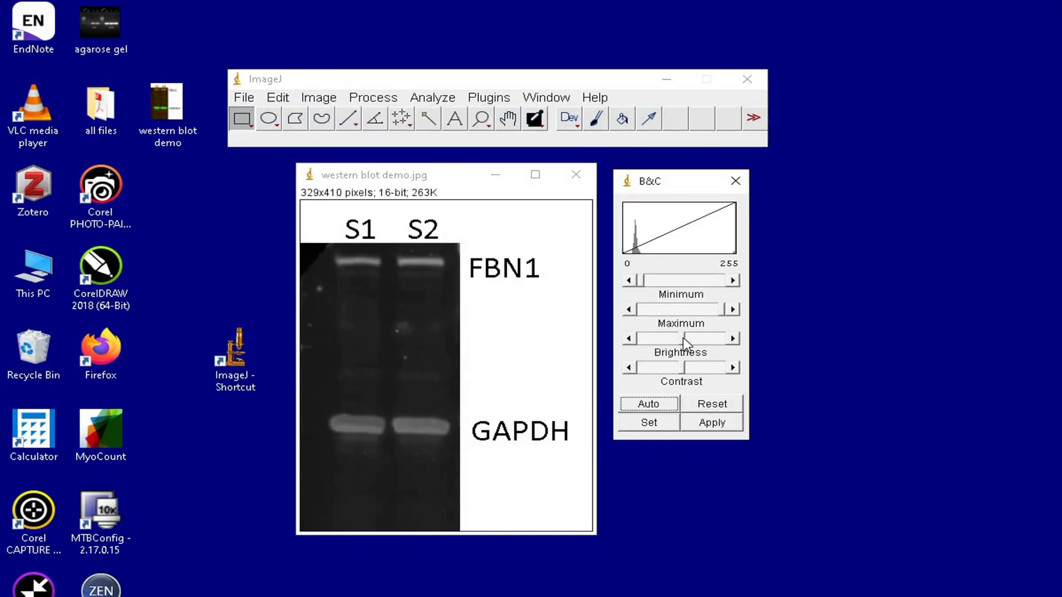
{"action": "left_click_drag", "start_coordinate": [683, 337], "coordinate": [729, 338]}
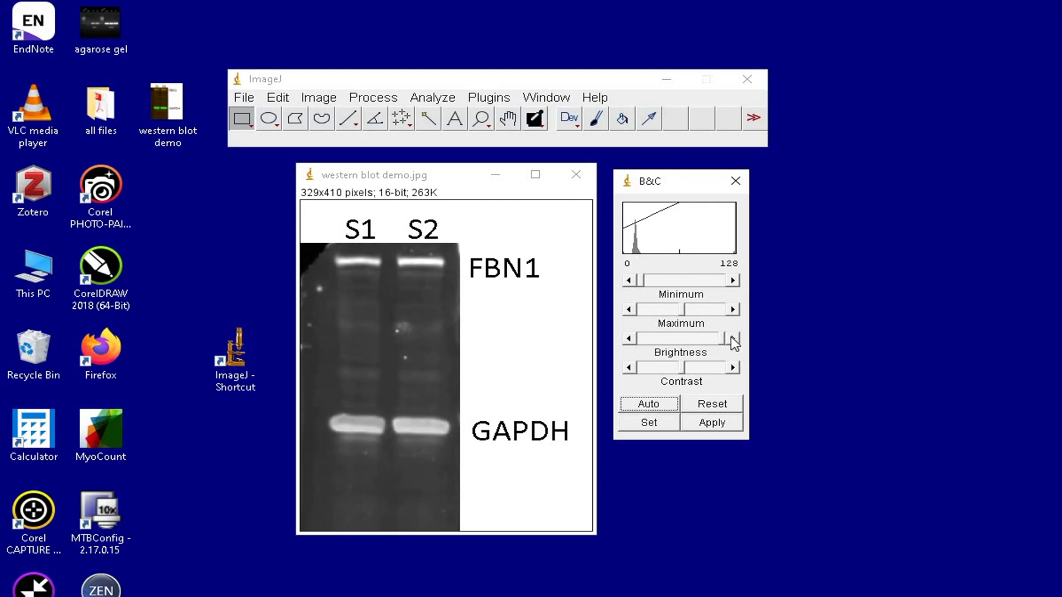
{"action": "left_click_drag", "start_coordinate": [690, 372], "coordinate": [694, 380]}
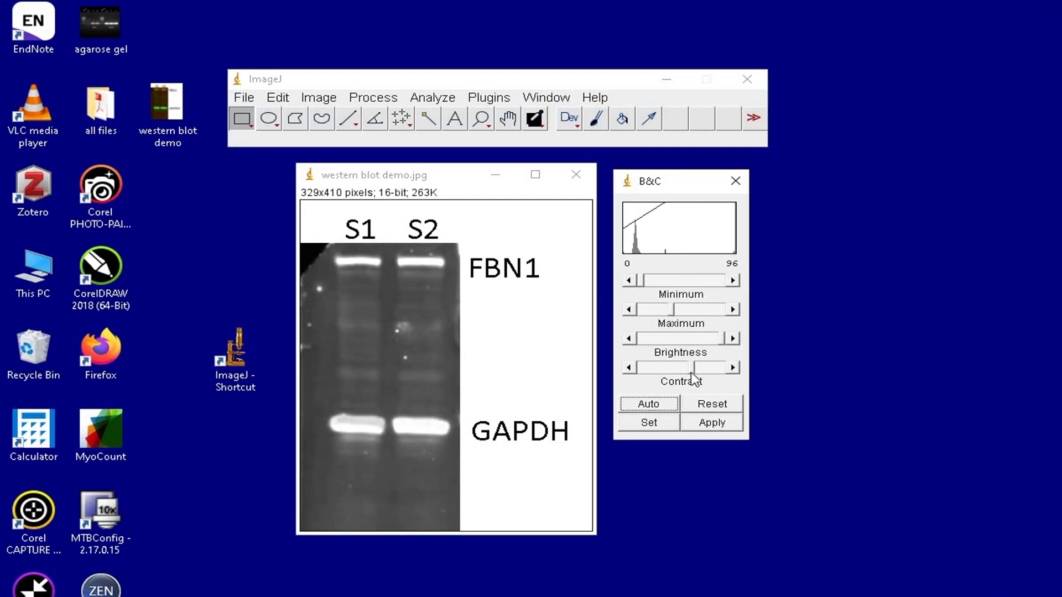
{"action": "left_click", "coordinate": [735, 182]}
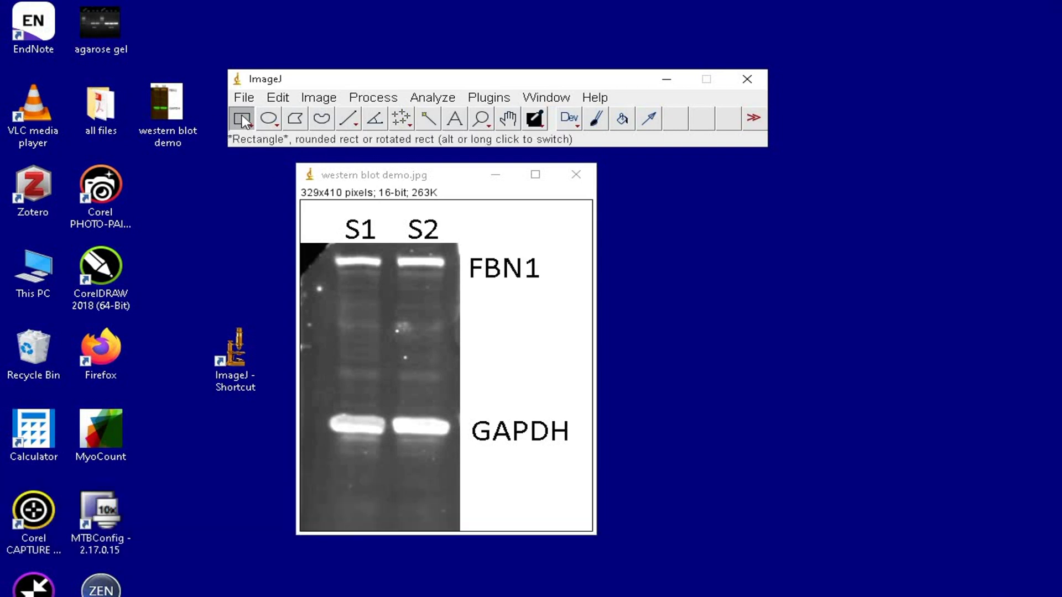
- Select a background rectangle below the S1 GAPDH band and set measurements to mean gray value
{"action": "left_click_drag", "start_coordinate": [330, 435], "coordinate": [393, 462]}
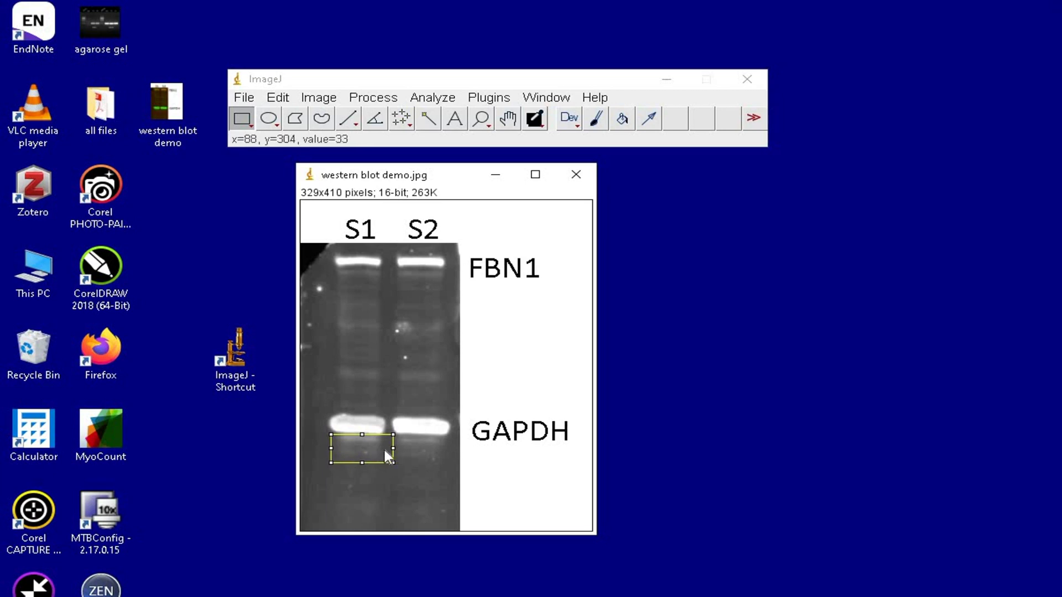
{"action": "left_click", "coordinate": [439, 99]}
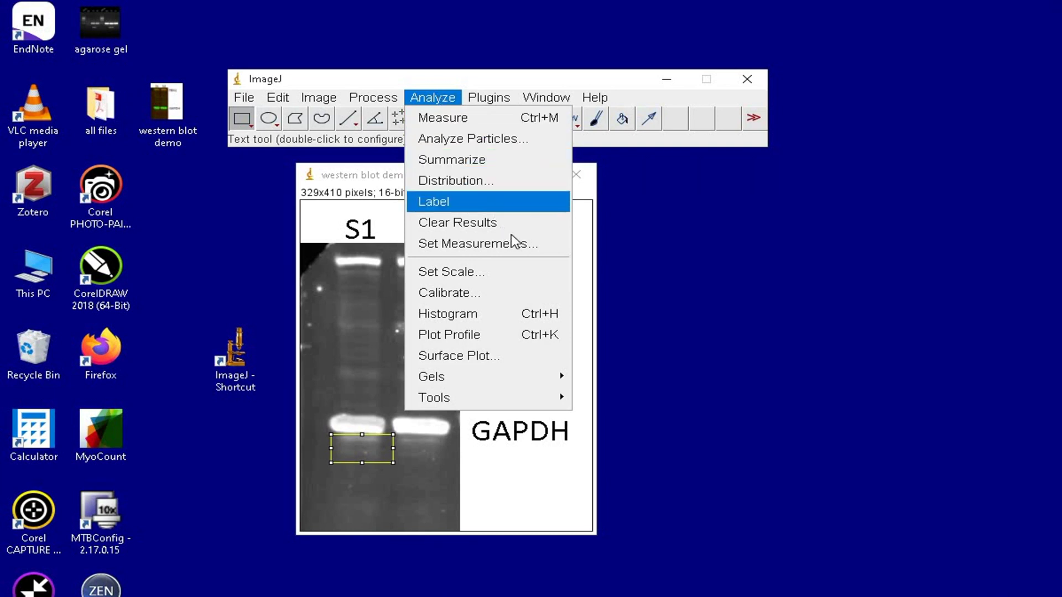
{"action": "left_click", "coordinate": [526, 244]}
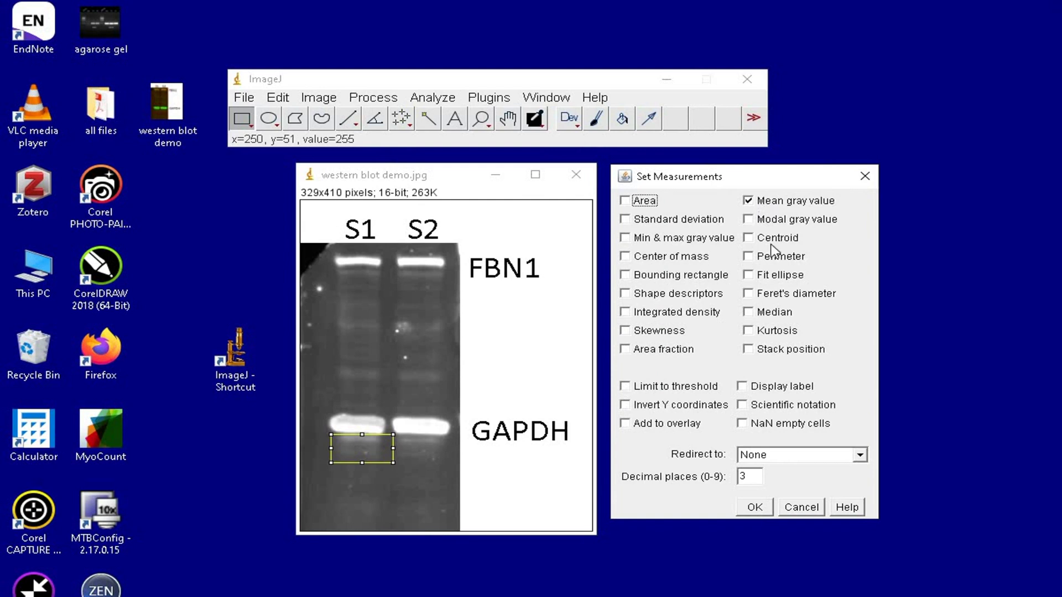
{"action": "left_click", "coordinate": [755, 507]}
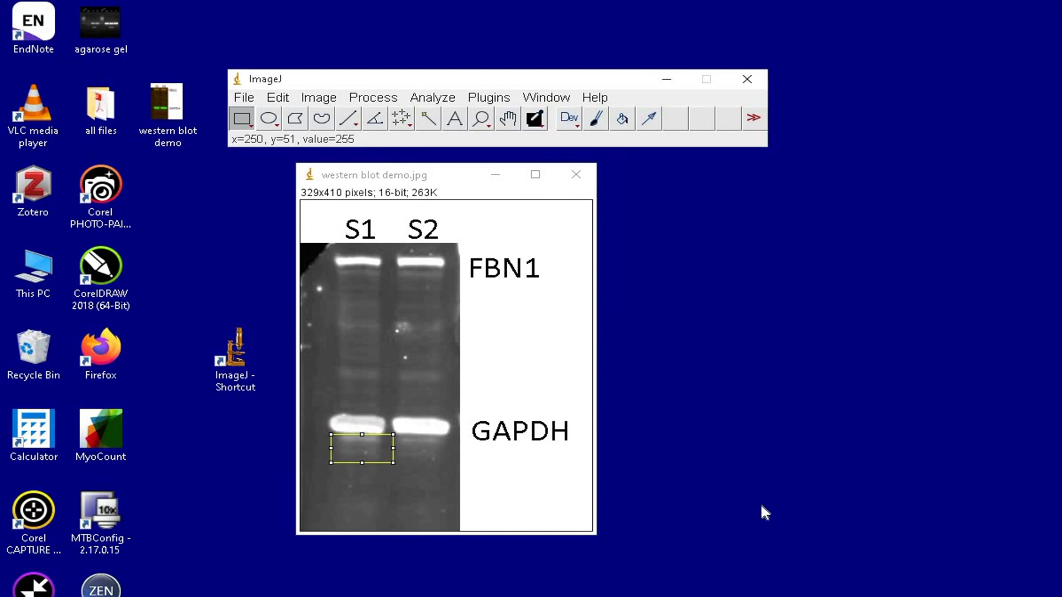
- Measure the selected background area, giving a mean of 36.089
{"action": "left_click", "coordinate": [432, 97]}
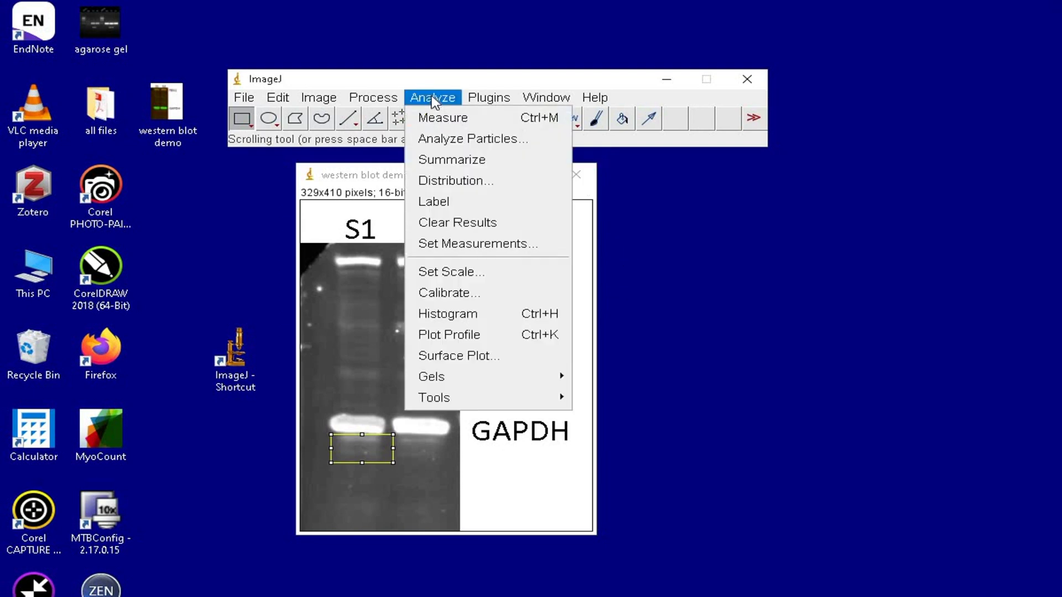
{"action": "left_click", "coordinate": [437, 119]}
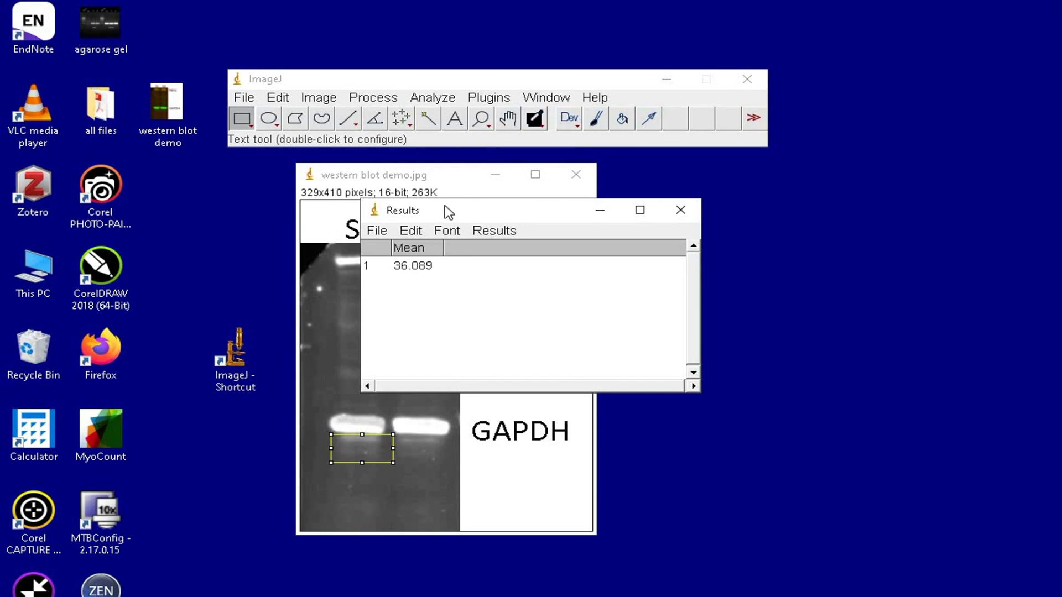
{"action": "left_click_drag", "start_coordinate": [536, 210], "coordinate": [785, 198]}
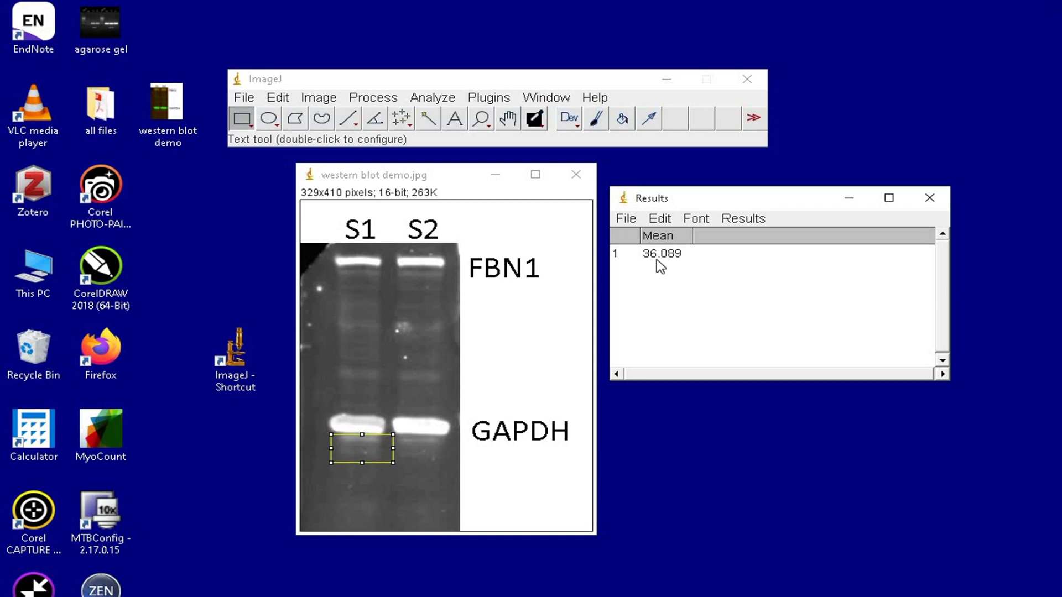
- Subtract the 36.089 background value from the whole blot with Process > Math > Subtract
{"action": "left_click", "coordinate": [401, 446]}
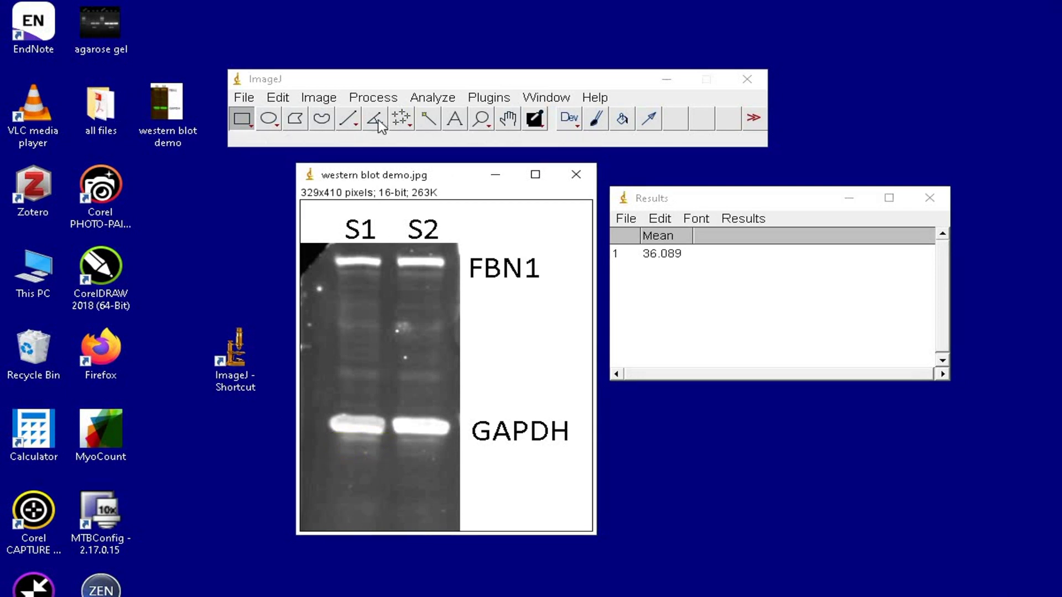
{"action": "left_click", "coordinate": [381, 99]}
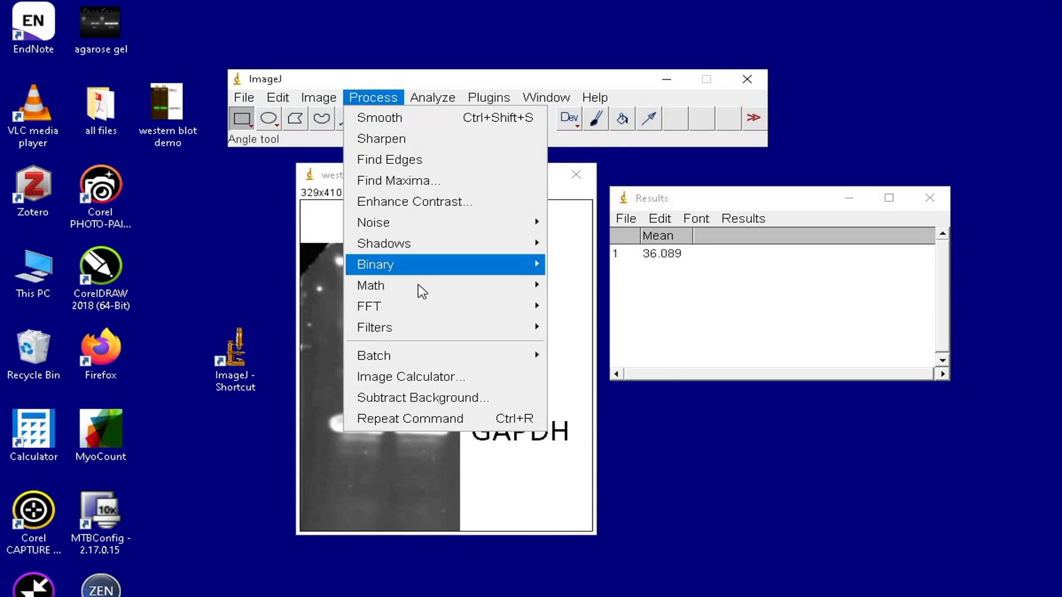
{"action": "mouse_move", "coordinate": [477, 287]}
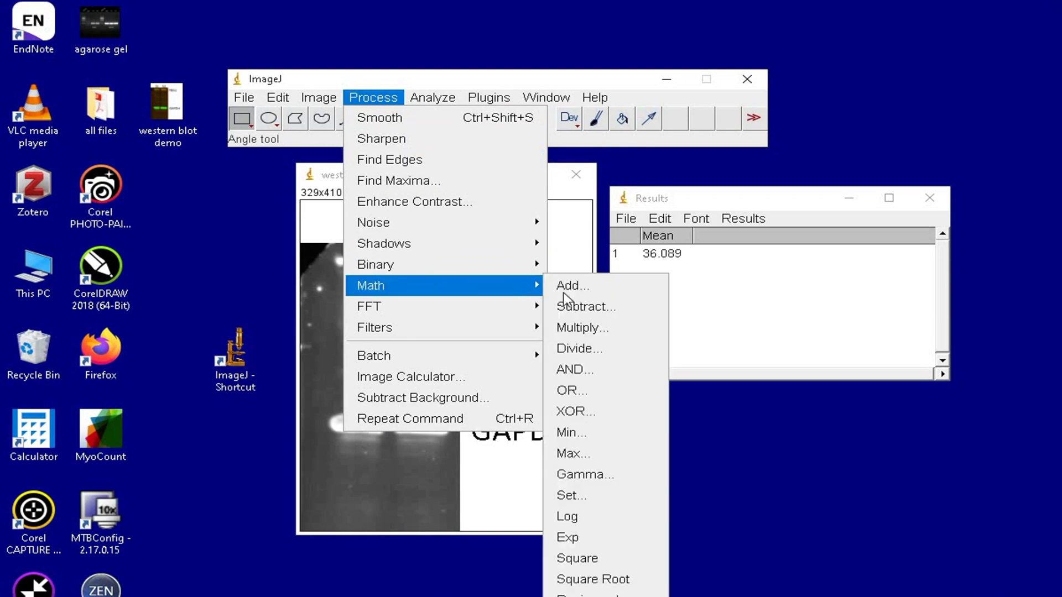
{"action": "left_click", "coordinate": [591, 312]}
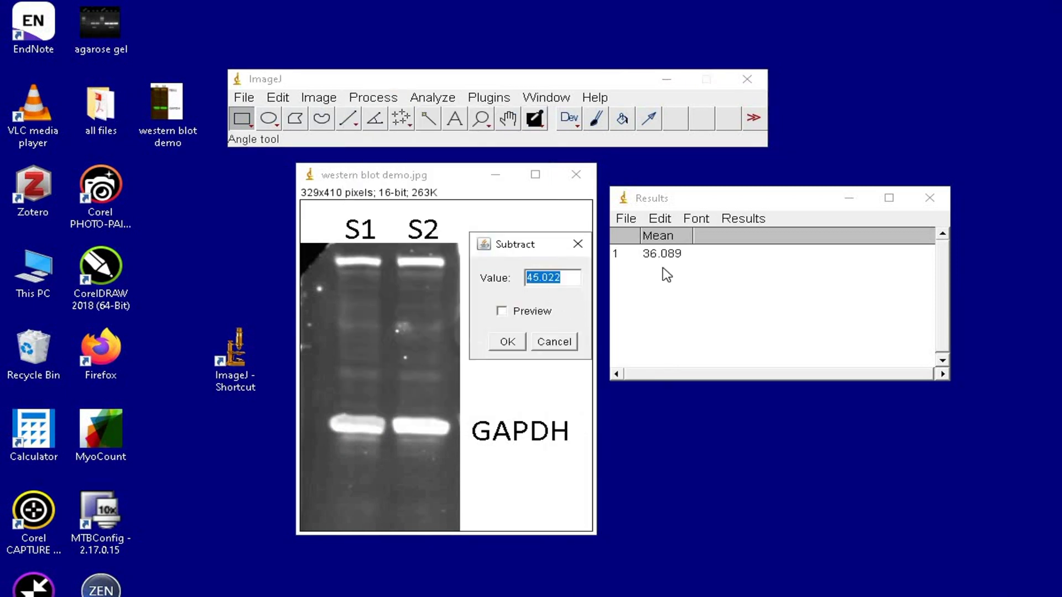
{"action": "left_click", "coordinate": [575, 277]}
{"action": "key", "text": "BackSpace"}
{"action": "key", "text": "BackSpace"}
{"action": "key", "text": "BackSpace"}
{"action": "key", "text": "BackSpace"}
{"action": "key", "text": "BackSpace"}
{"action": "left_click", "coordinate": [507, 342]}
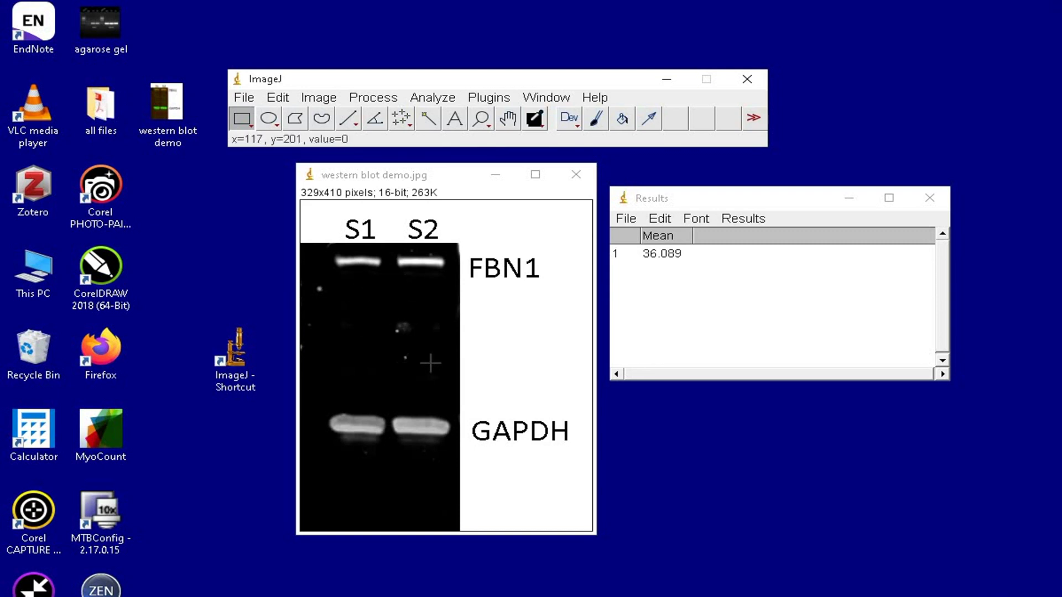
- Discard the background results unsaved, invert the blot, and box the FBN1 bands
{"action": "left_click", "coordinate": [931, 199]}
{"action": "left_click", "coordinate": [841, 263]}
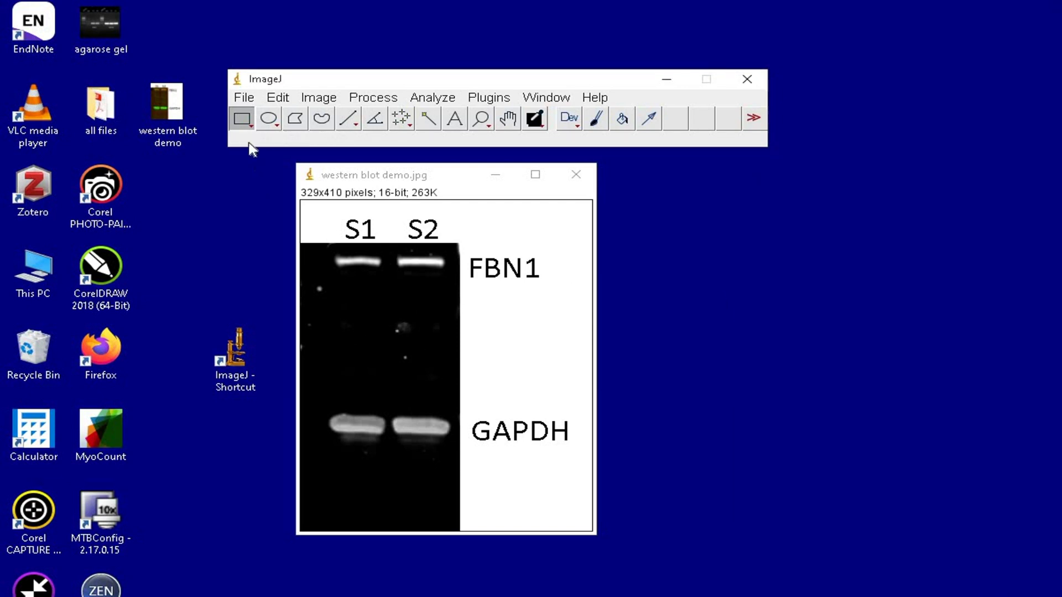
{"action": "left_click", "coordinate": [277, 97]}
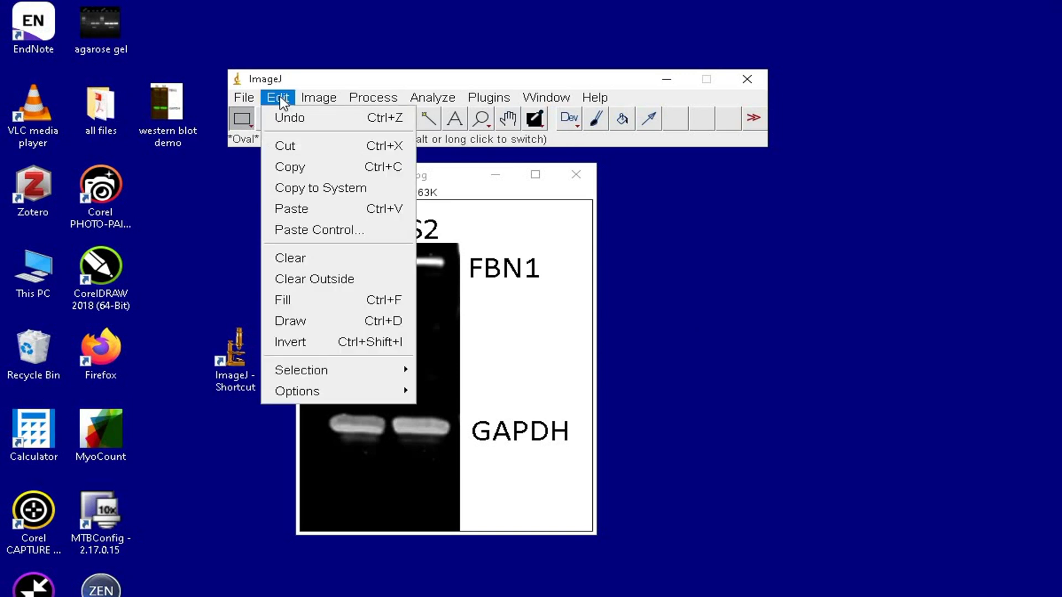
{"action": "left_click", "coordinate": [330, 343]}
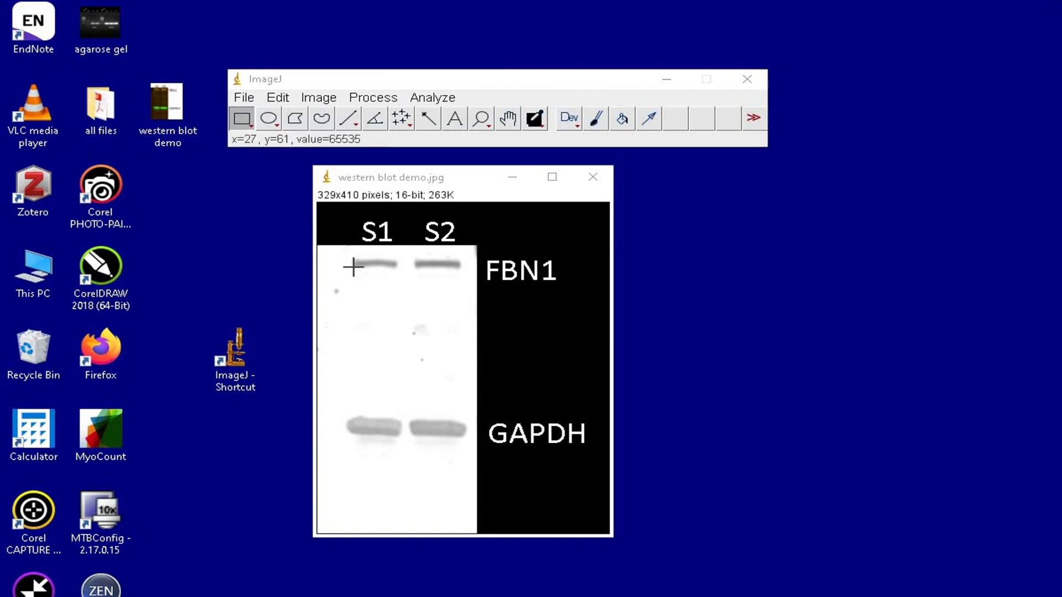
{"action": "left_click_drag", "start_coordinate": [342, 252], "coordinate": [469, 292]}
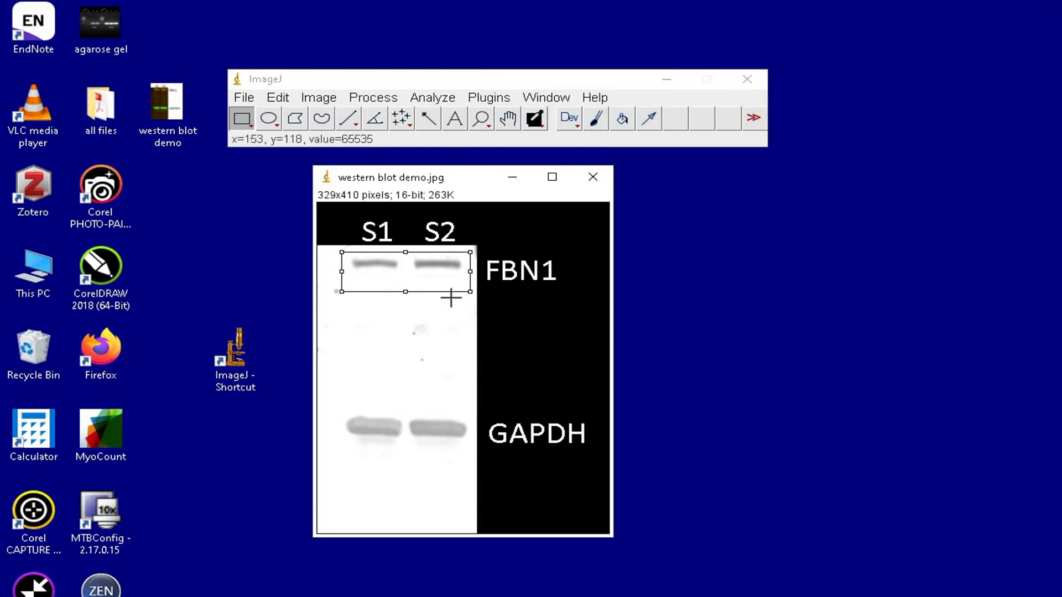
- Set the FBN1 rectangle as the first gel lane and plot its intensity profile
{"action": "left_click", "coordinate": [432, 98]}
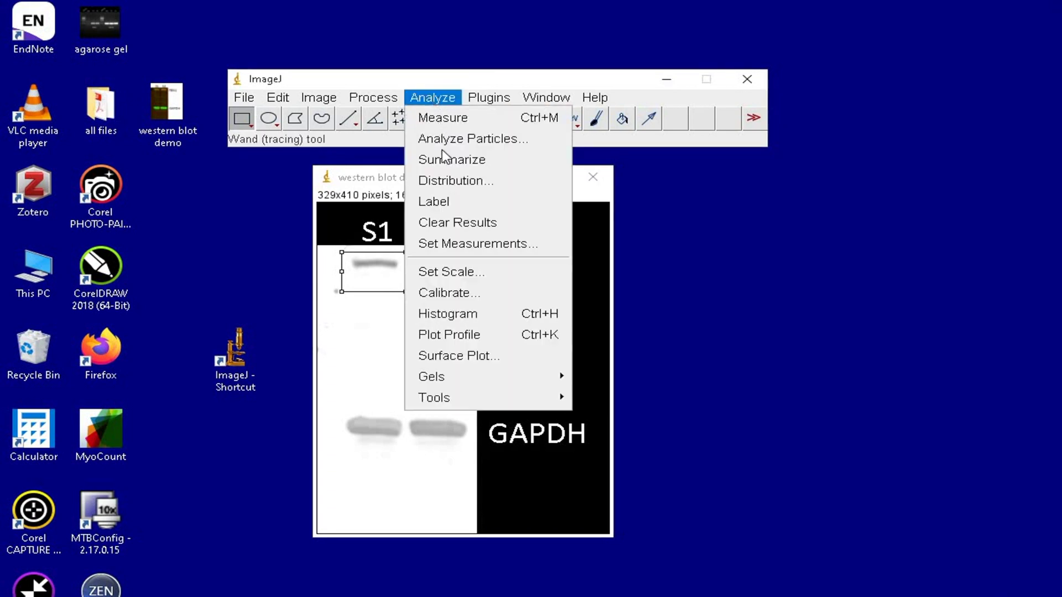
{"action": "mouse_move", "coordinate": [502, 378]}
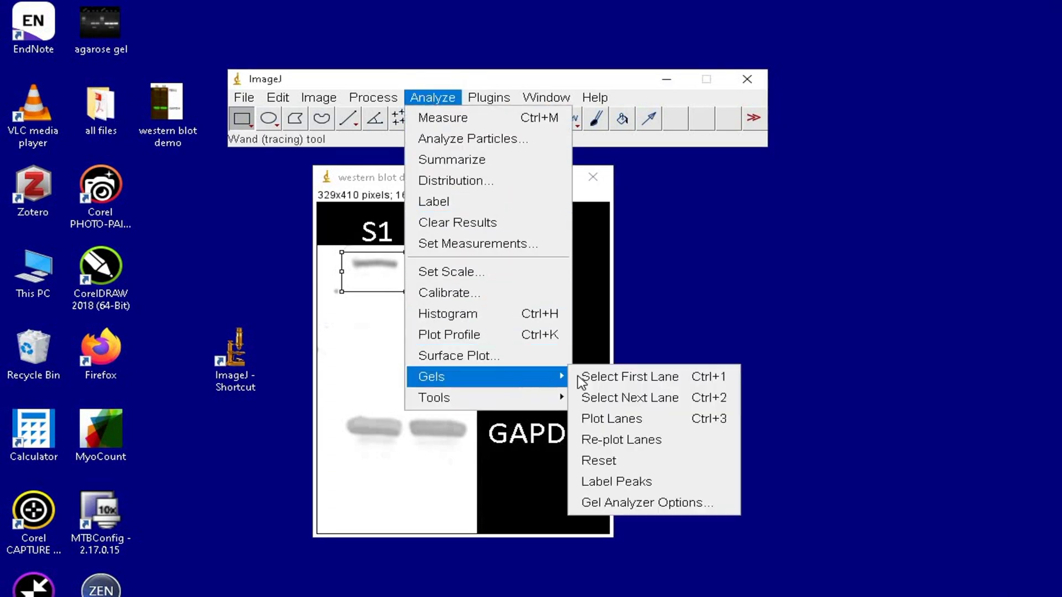
{"action": "left_click", "coordinate": [614, 375]}
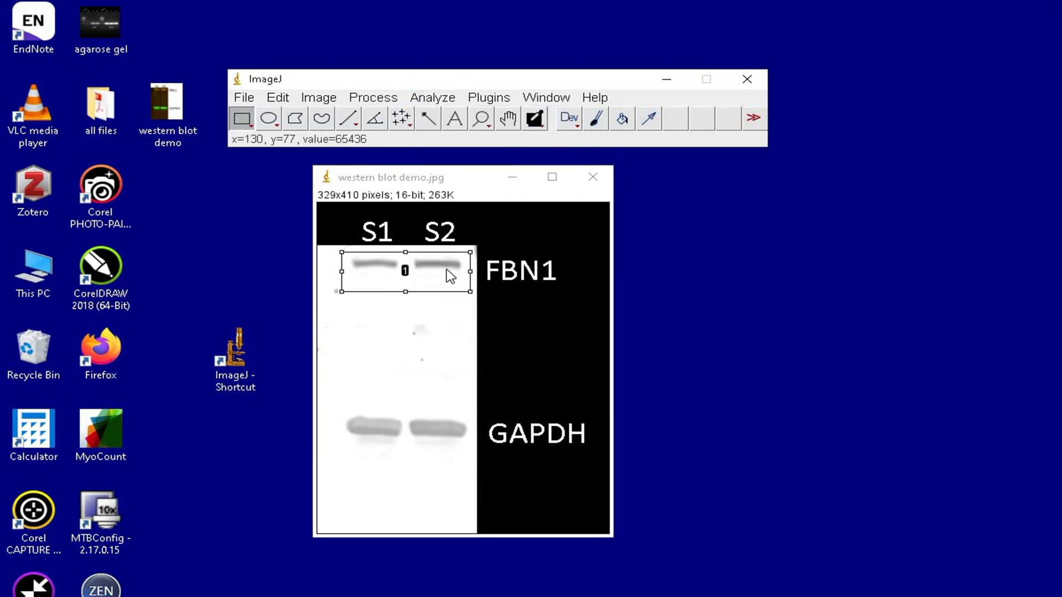
{"action": "left_click", "coordinate": [434, 98]}
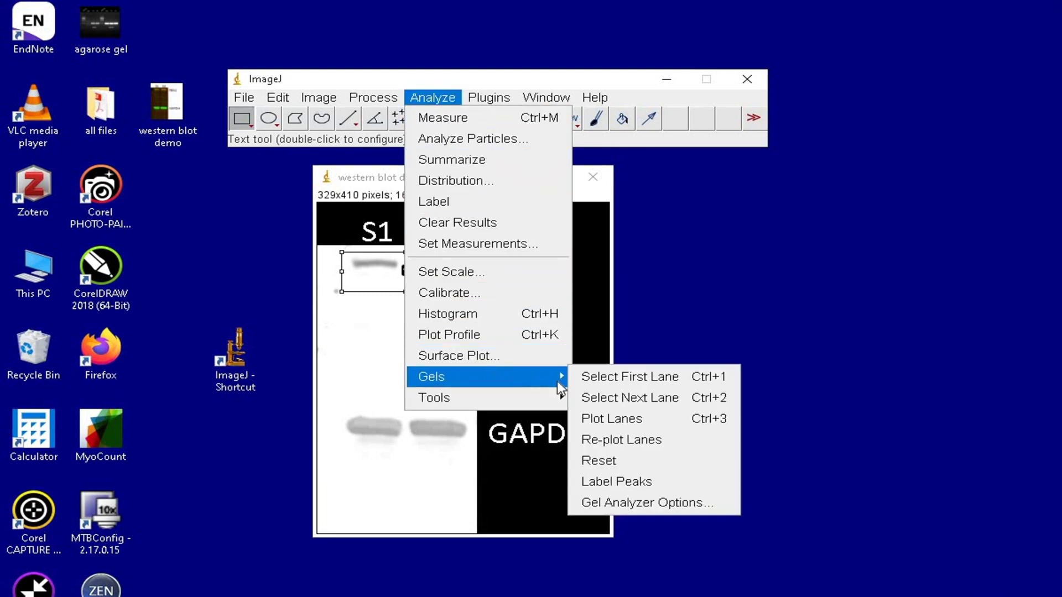
{"action": "left_click", "coordinate": [613, 419]}
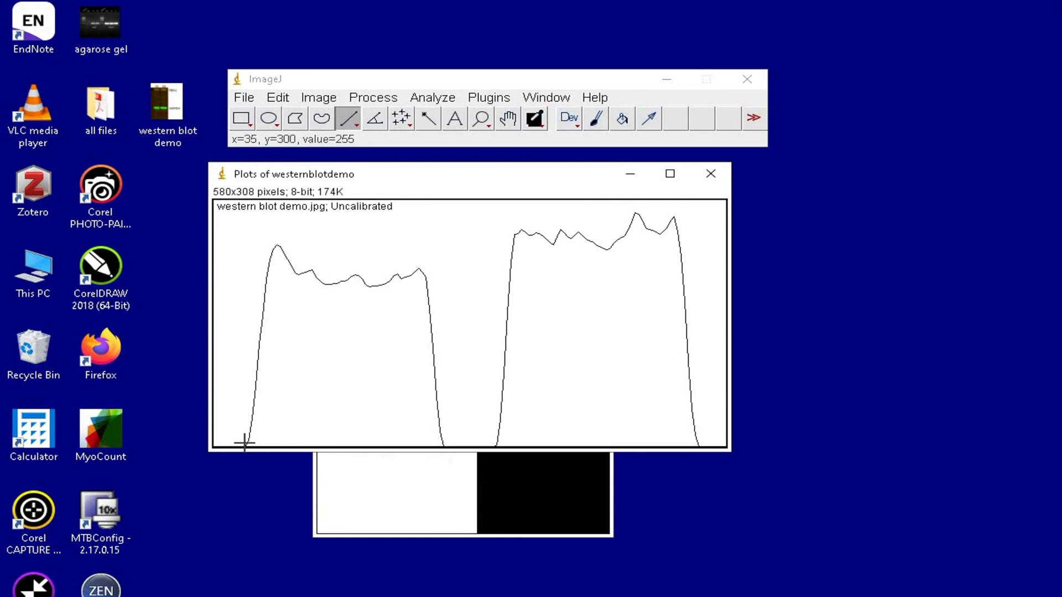
- Close both FBN1 peaks with a baseline and measure their areas, 41329.794 and 52796.179
{"action": "left_click_drag", "start_coordinate": [247, 443], "coordinate": [699, 442]}
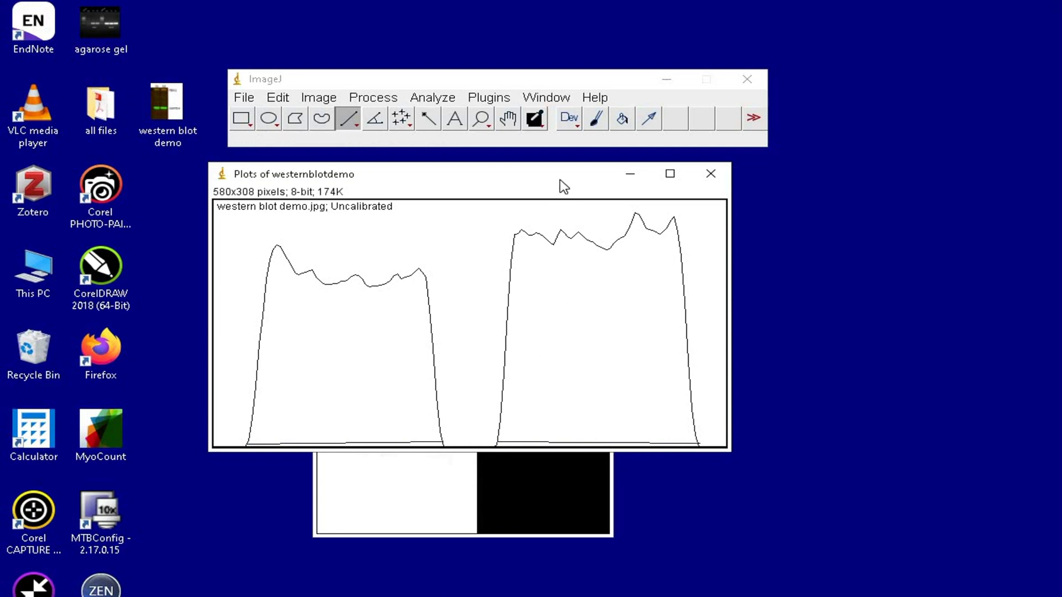
{"action": "left_click", "coordinate": [428, 118]}
{"action": "left_click", "coordinate": [372, 339]}
{"action": "left_click", "coordinate": [648, 375]}
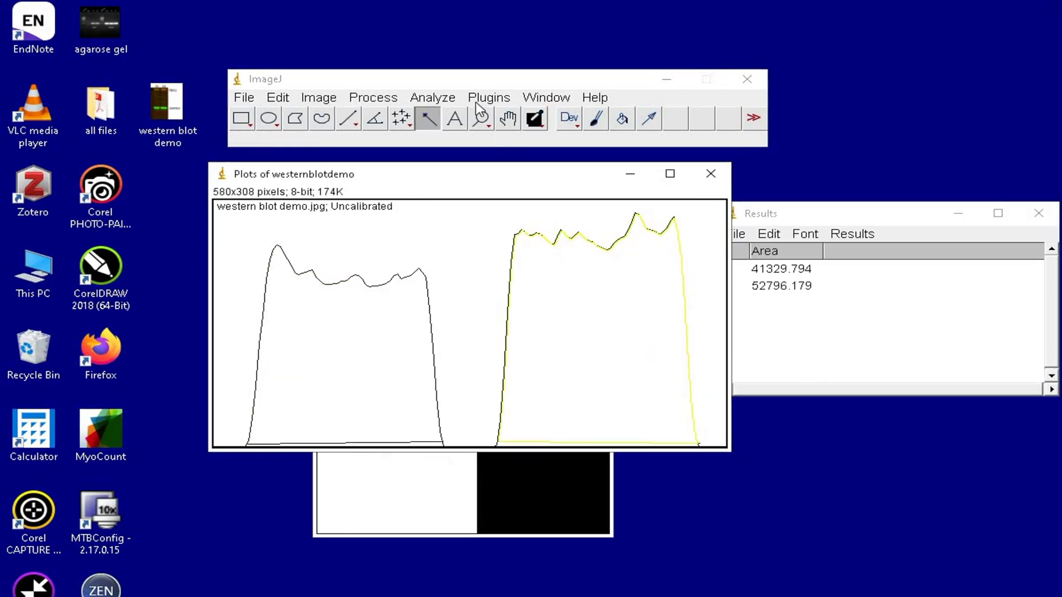
{"action": "left_click", "coordinate": [428, 98]}
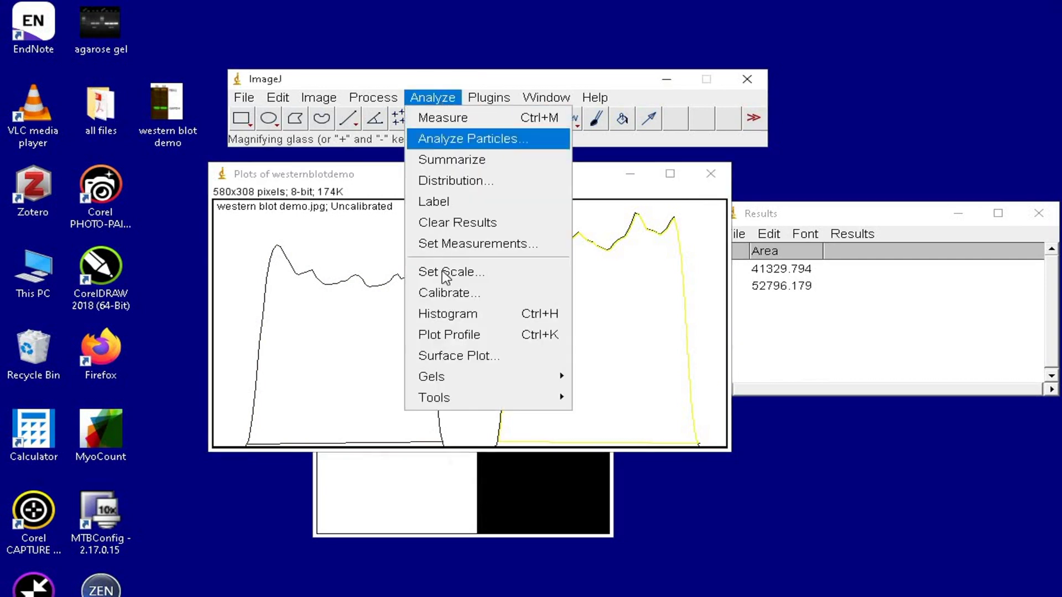
- Label the FBN1 peaks as 43.91 and 56.09 percent and copy both result rows
{"action": "mouse_move", "coordinate": [479, 385]}
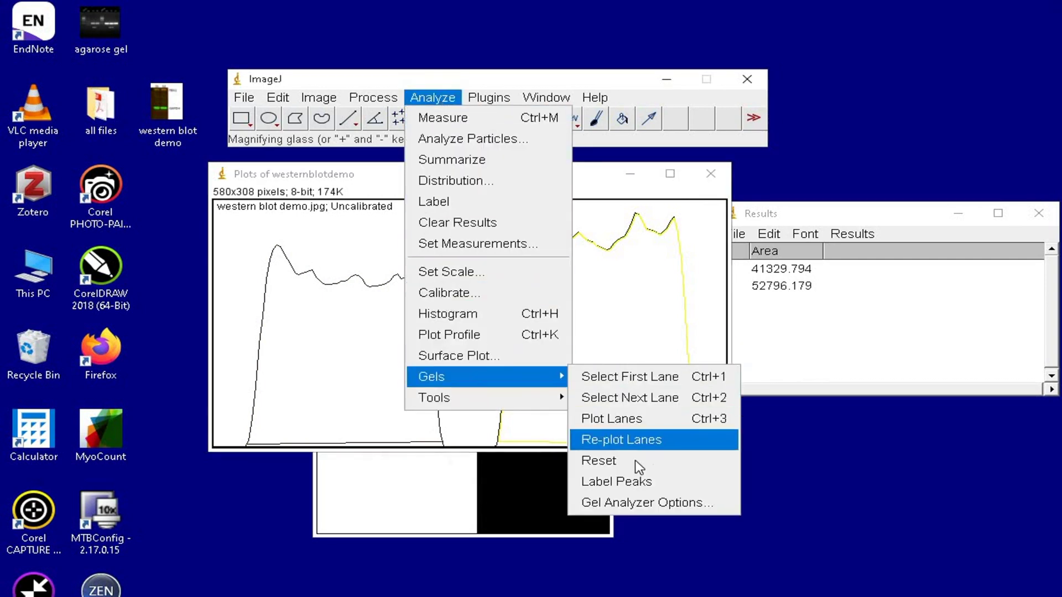
{"action": "left_click", "coordinate": [636, 481]}
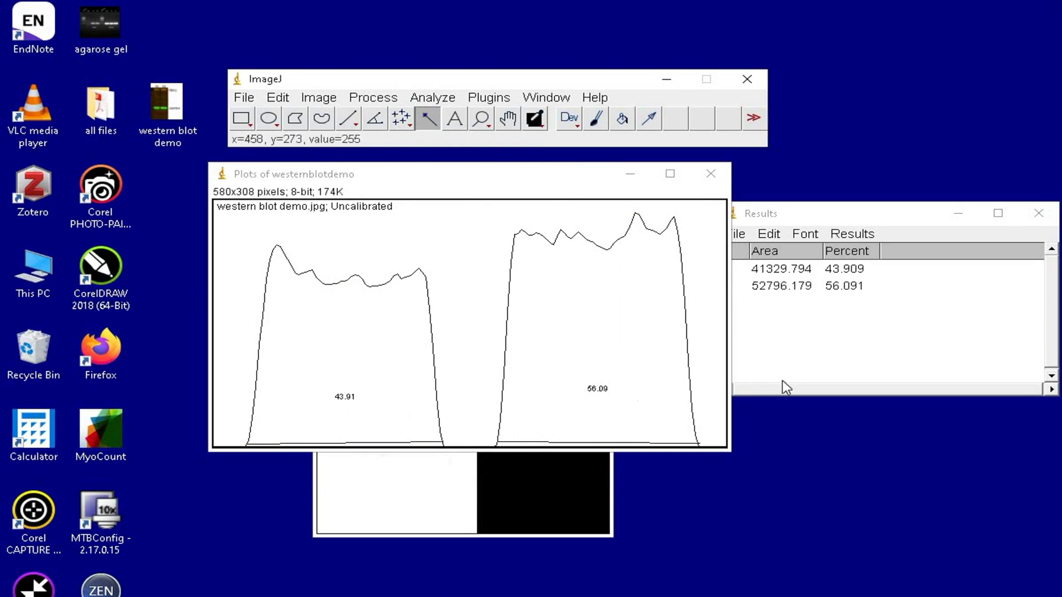
{"action": "left_click", "coordinate": [740, 270]}
{"action": "left_click", "coordinate": [803, 287], "text": "shift"}
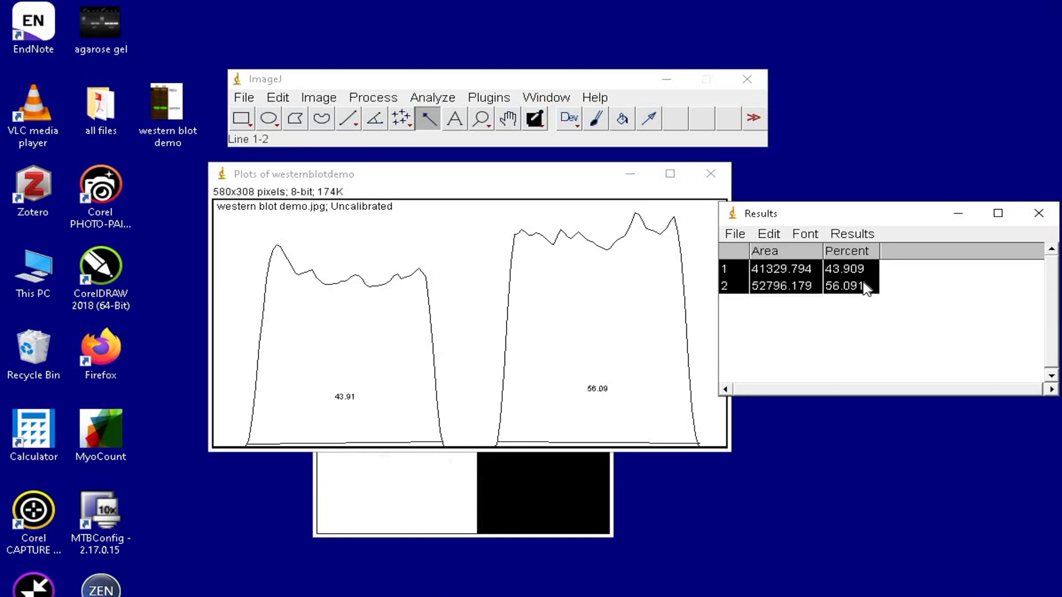
{"action": "right_click", "coordinate": [863, 282]}
{"action": "left_click", "coordinate": [890, 334]}
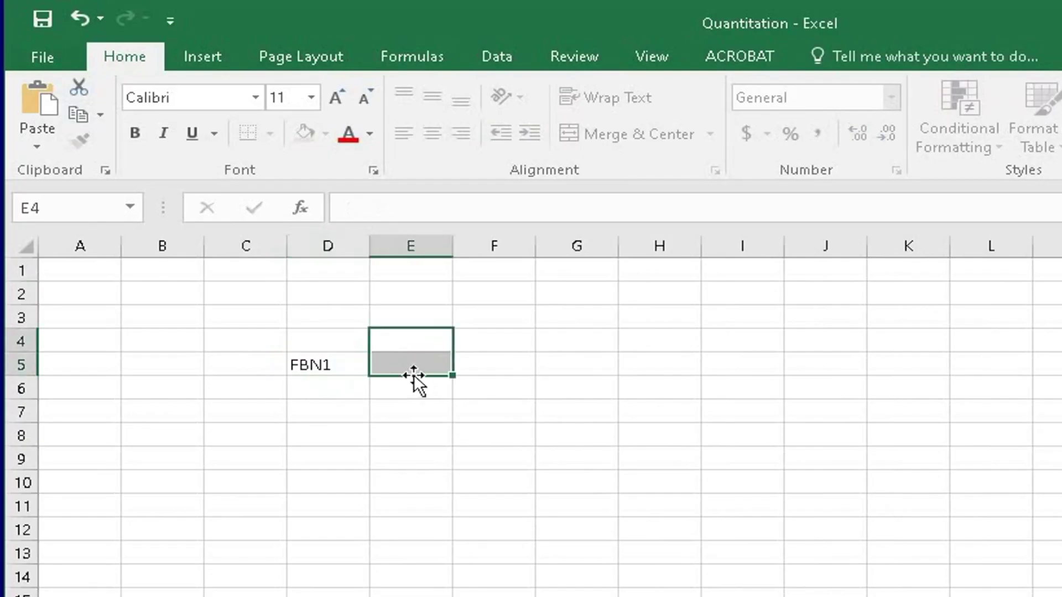
- Paste the FBN1 peak rows into Excel at E5:G6, keeping source formatting
{"action": "left_click", "coordinate": [412, 363]}
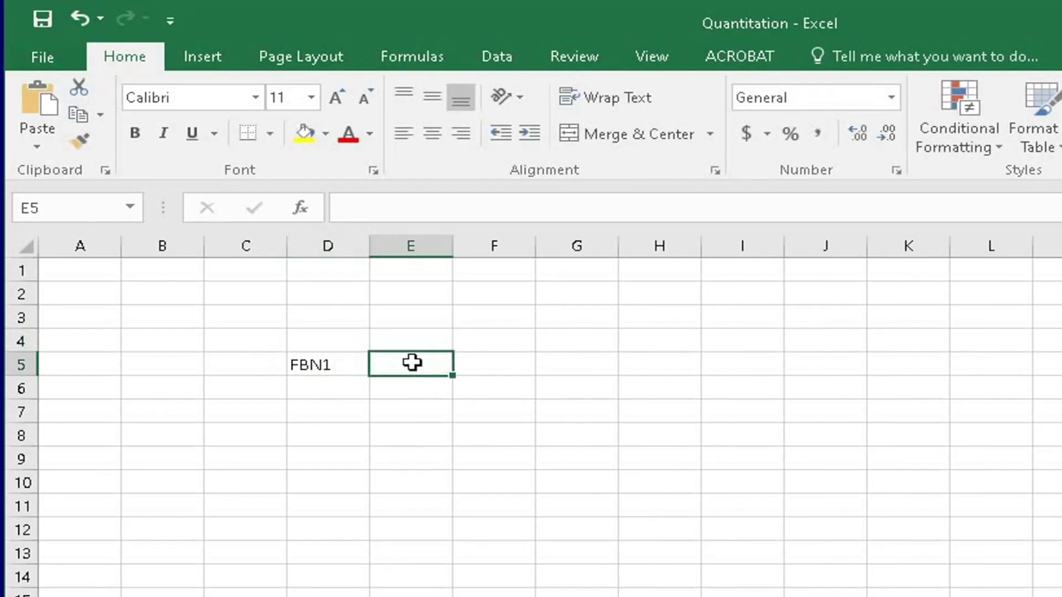
{"action": "right_click", "coordinate": [415, 365]}
{"action": "left_click", "coordinate": [469, 463]}
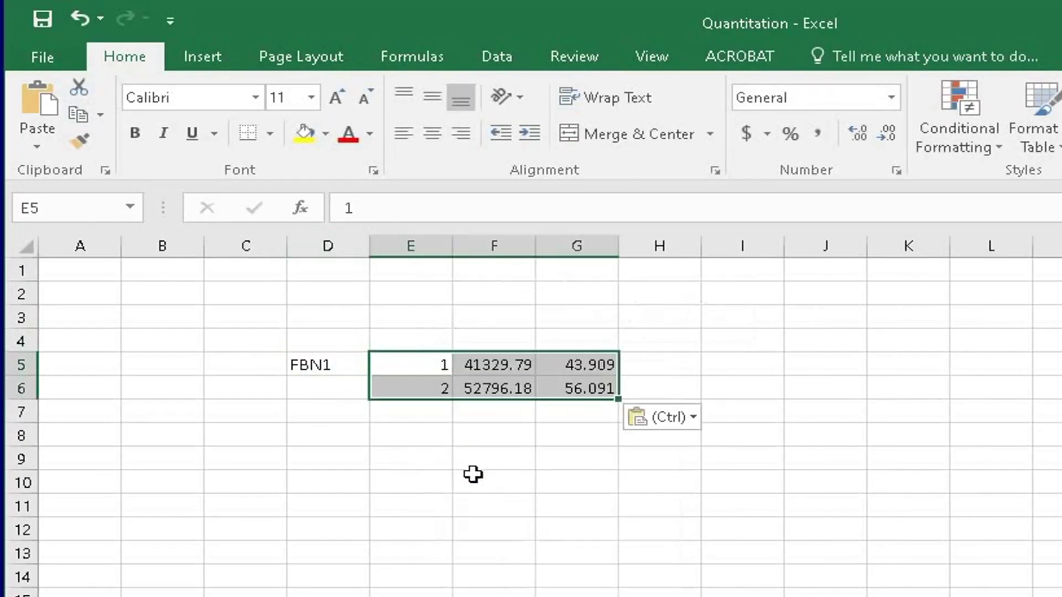
{"action": "left_click", "coordinate": [393, 490]}
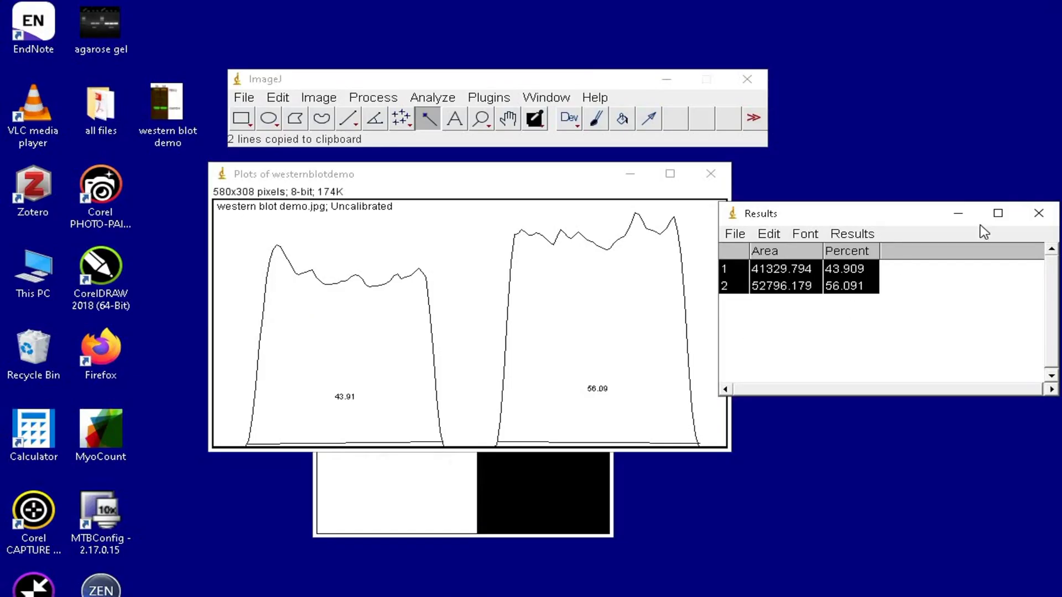
- Close the old FBN1 results table and lane profile plot without saving
{"action": "left_click", "coordinate": [1038, 213]}
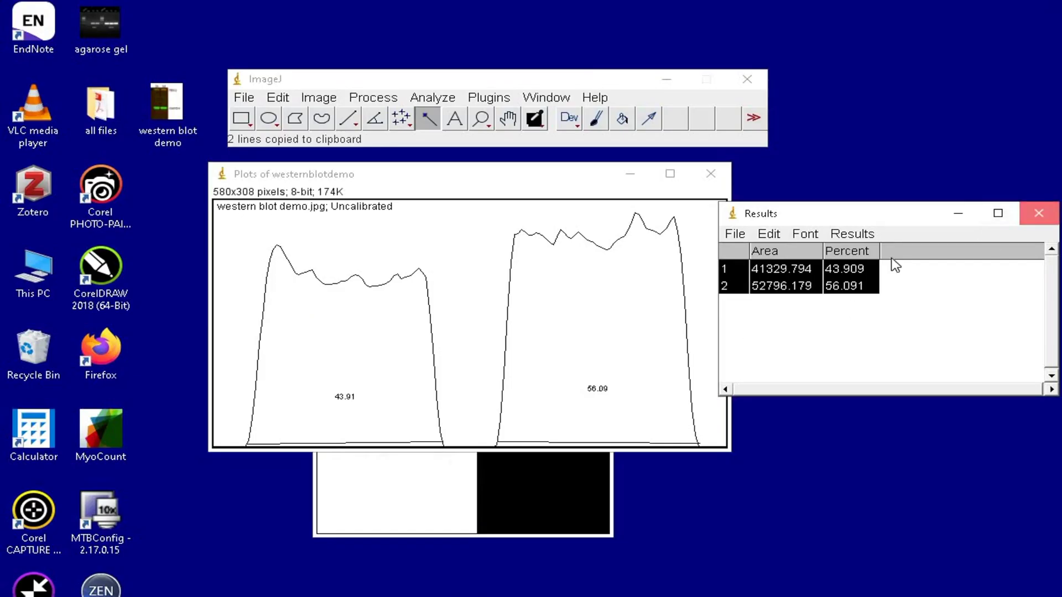
{"action": "left_click", "coordinate": [835, 260]}
{"action": "left_click", "coordinate": [710, 174]}
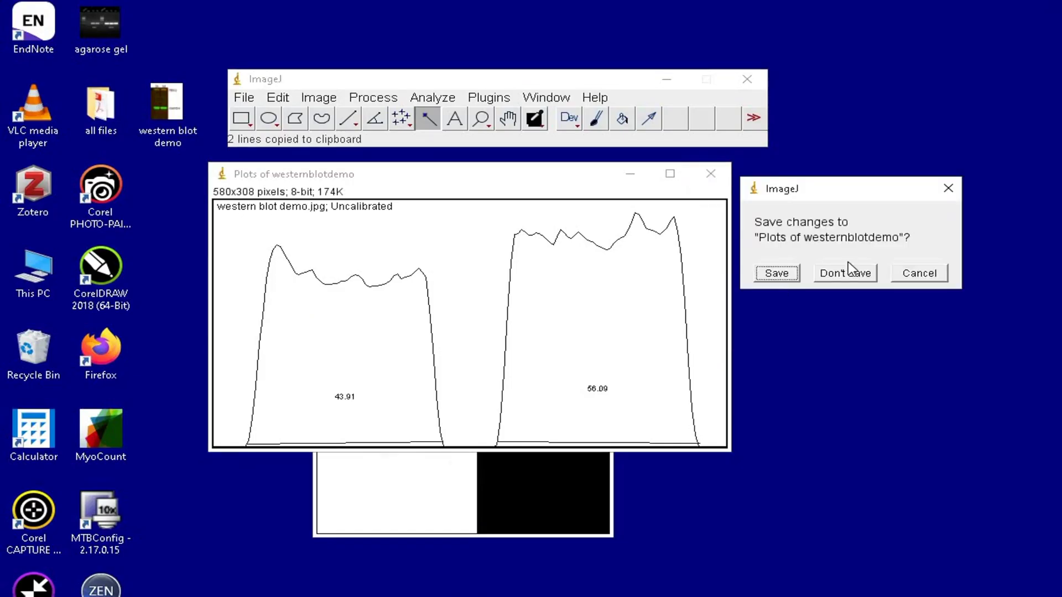
{"action": "left_click", "coordinate": [846, 271]}
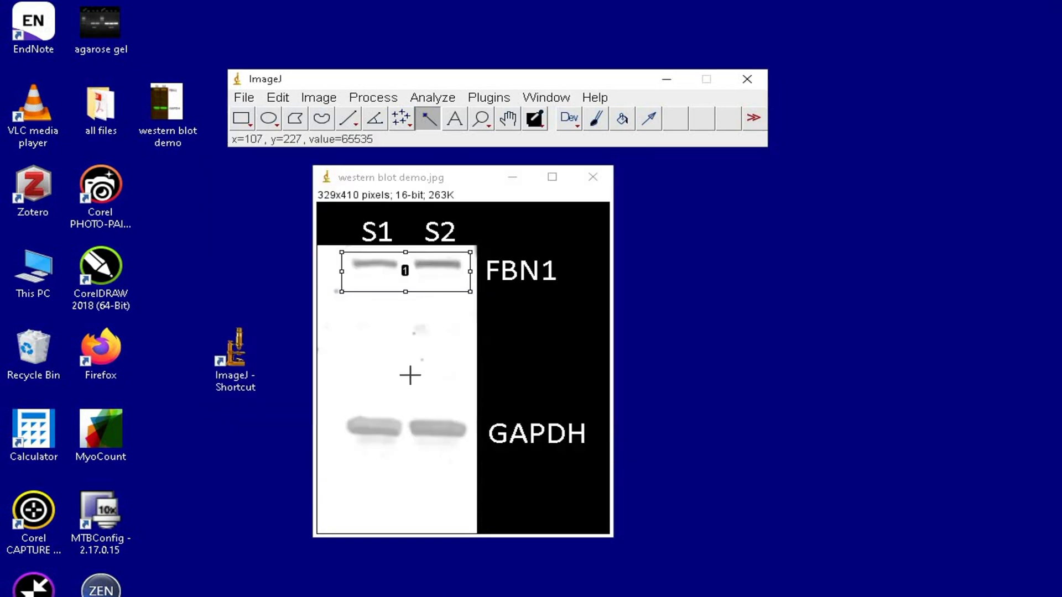
- Move the rectangular lane selection onto the GAPDH bands and plot their lane profiles
{"action": "left_click", "coordinate": [245, 121]}
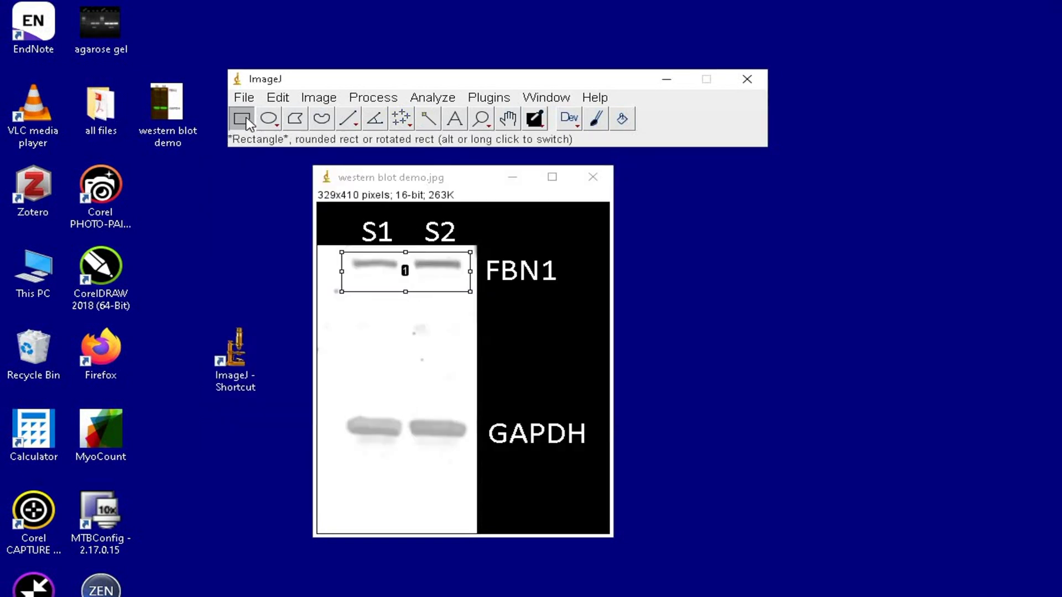
{"action": "left_click_drag", "start_coordinate": [405, 273], "coordinate": [409, 439]}
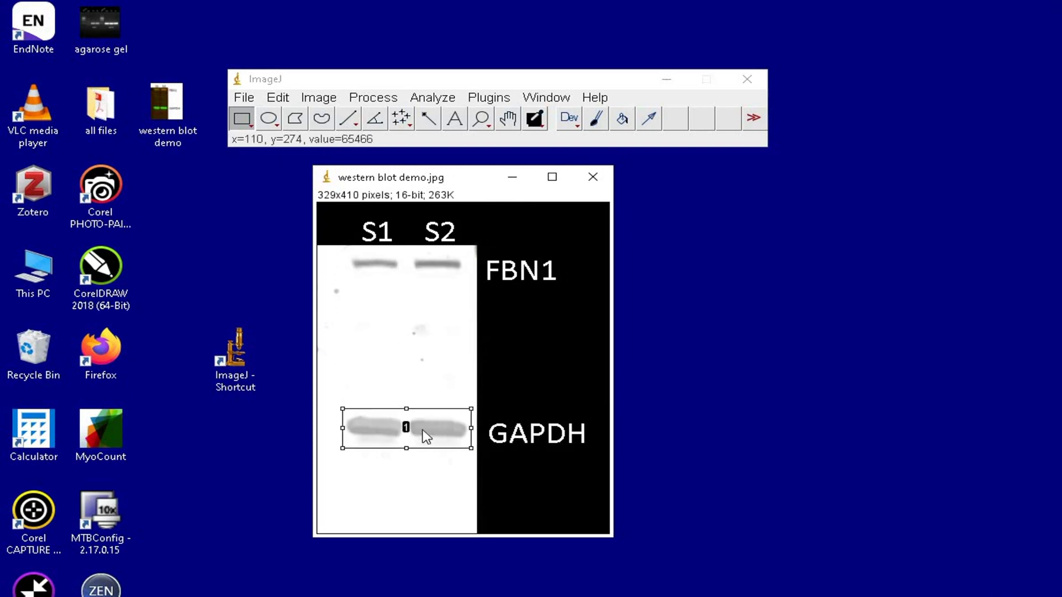
{"action": "left_click", "coordinate": [426, 102]}
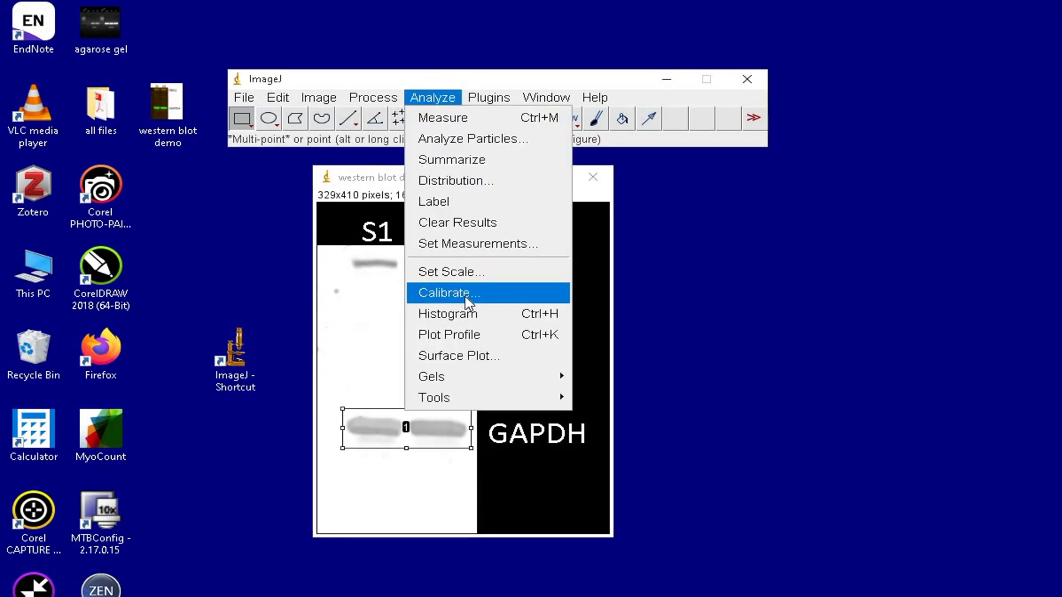
{"action": "mouse_move", "coordinate": [498, 377]}
{"action": "left_click", "coordinate": [613, 419]}
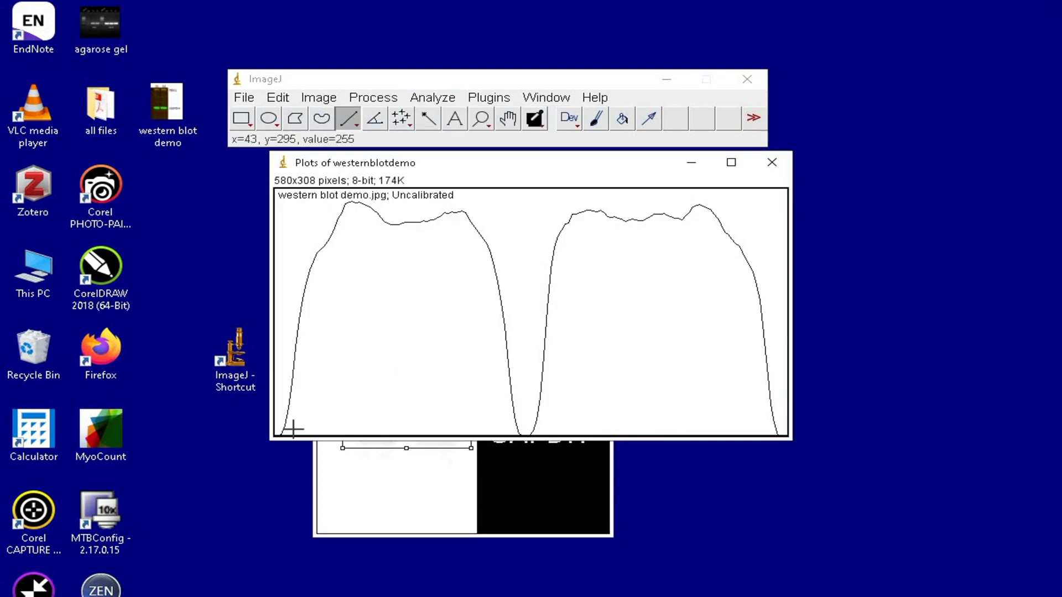
- Draw a baseline and measure both GAPDH peak areas, 60282.057 and 64268.472
{"action": "mouse_move", "coordinate": [282, 433]}
{"action": "left_mouse_down"}
{"action": "mouse_move", "coordinate": [514, 436]}
{"action": "mouse_move", "coordinate": [770, 417]}
{"action": "mouse_move", "coordinate": [778, 431]}
{"action": "left_mouse_up"}
{"action": "left_click", "coordinate": [428, 118]}
{"action": "left_click", "coordinate": [387, 310]}
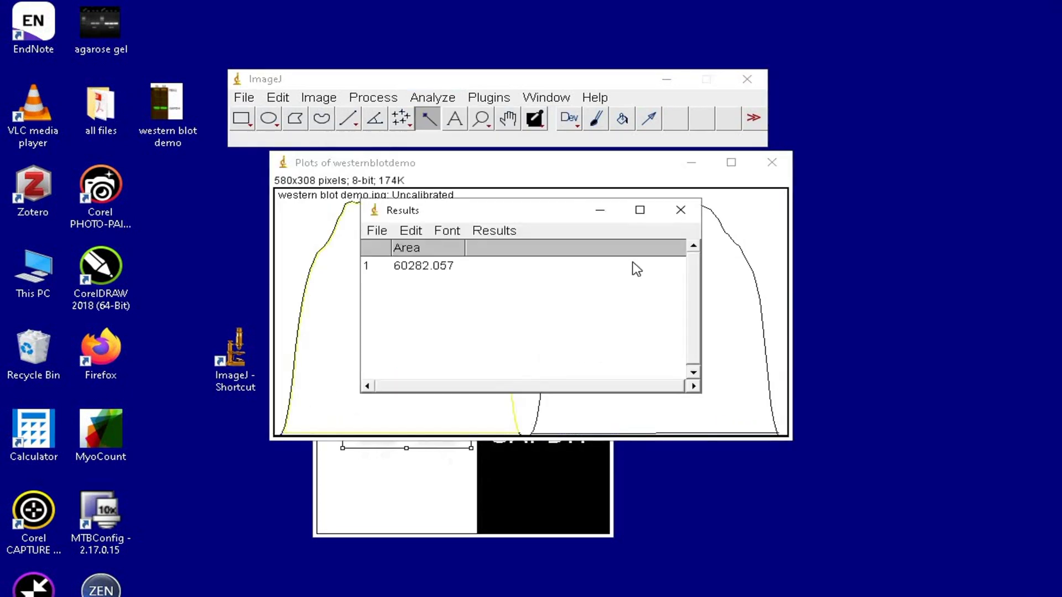
{"action": "left_click_drag", "start_coordinate": [557, 207], "coordinate": [955, 206]}
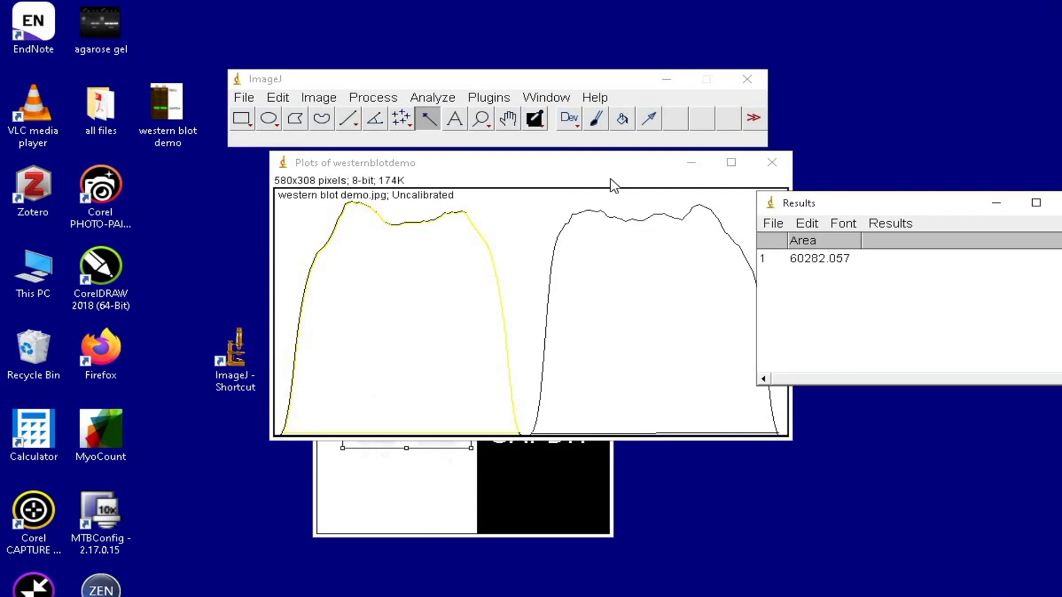
{"action": "left_click", "coordinate": [563, 348]}
- Label the GAPDH peaks (48.40 and 51.60 percent) and copy both result rows
{"action": "left_click", "coordinate": [432, 97]}
{"action": "mouse_move", "coordinate": [480, 378]}
{"action": "left_click", "coordinate": [614, 483]}
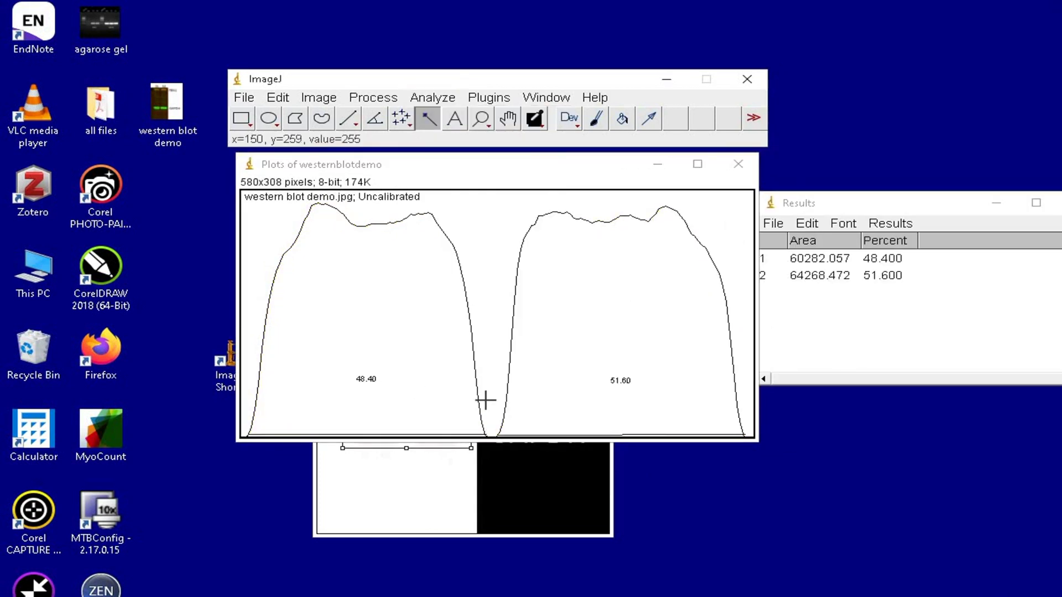
{"action": "left_click_drag", "start_coordinate": [830, 259], "coordinate": [839, 275]}
{"action": "right_click", "coordinate": [839, 275]}
{"action": "left_click", "coordinate": [865, 319]}
- Paste the GAPDH results into the Excel sheet starting at cell E9
{"action": "key", "text": "alt+Tab"}
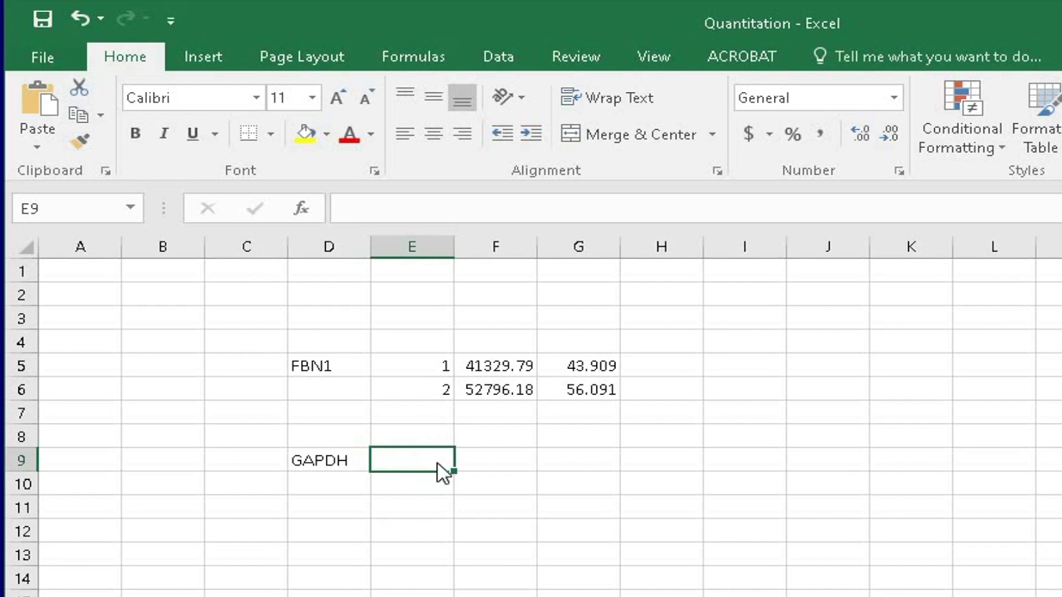
{"action": "right_click", "coordinate": [439, 470]}
{"action": "left_click", "coordinate": [486, 570]}
{"action": "left_click", "coordinate": [789, 459]}
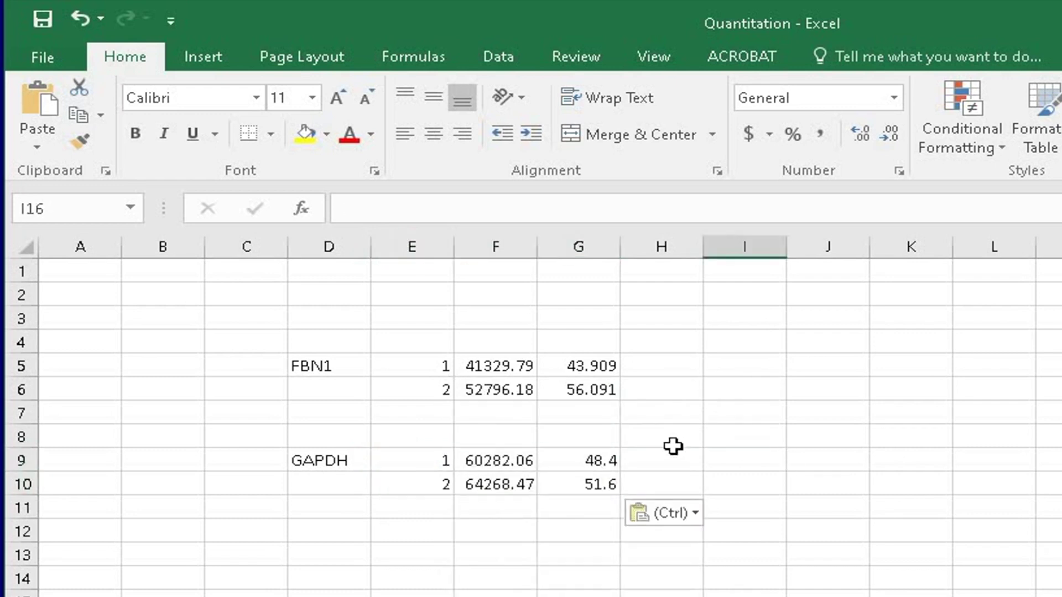
- Add column headings '%' in G4 and 'normalization' in H4
{"action": "left_click", "coordinate": [656, 346]}
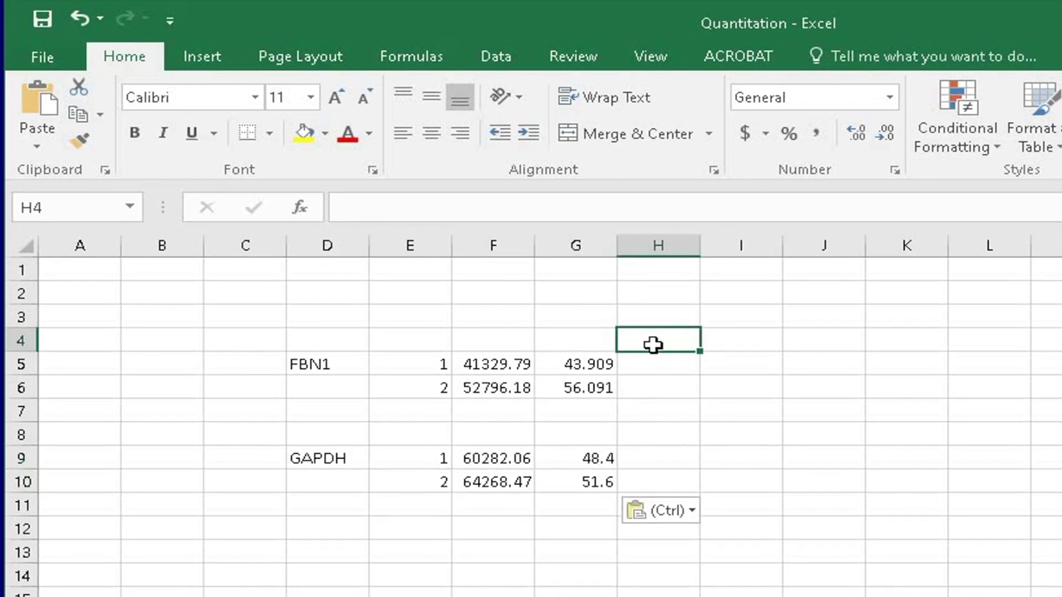
{"action": "left_click", "coordinate": [577, 340]}
{"action": "type", "text": "%"}
{"action": "left_click", "coordinate": [651, 342]}
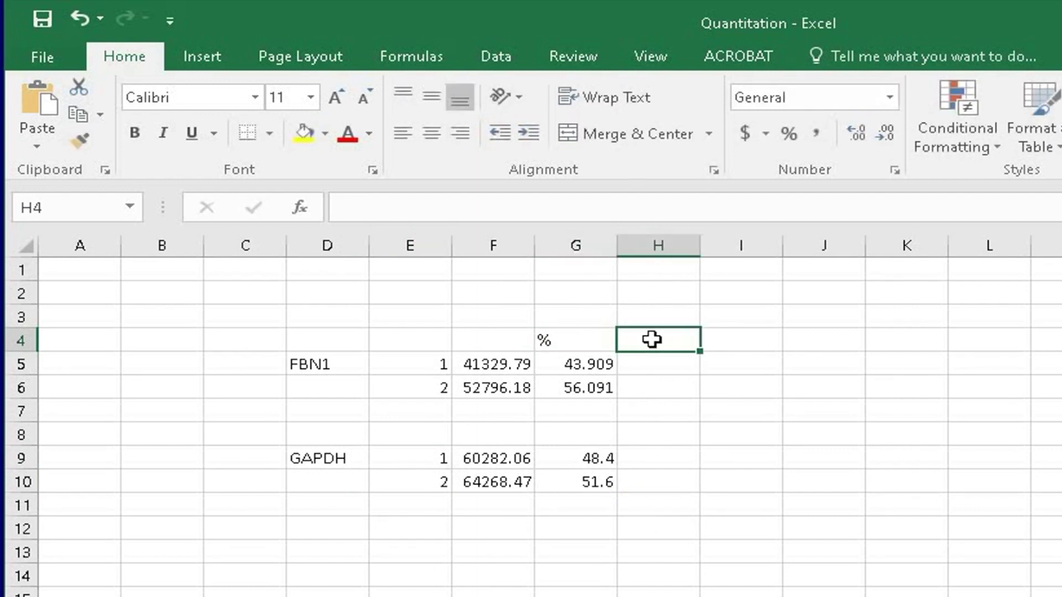
{"action": "type", "text": "normalization"}
{"action": "key", "text": "Return"}
- Enter =G5/G9 in H5 and fill it down to H6, giving 0.907210744 and 1.087034884
{"action": "type", "text": "="}
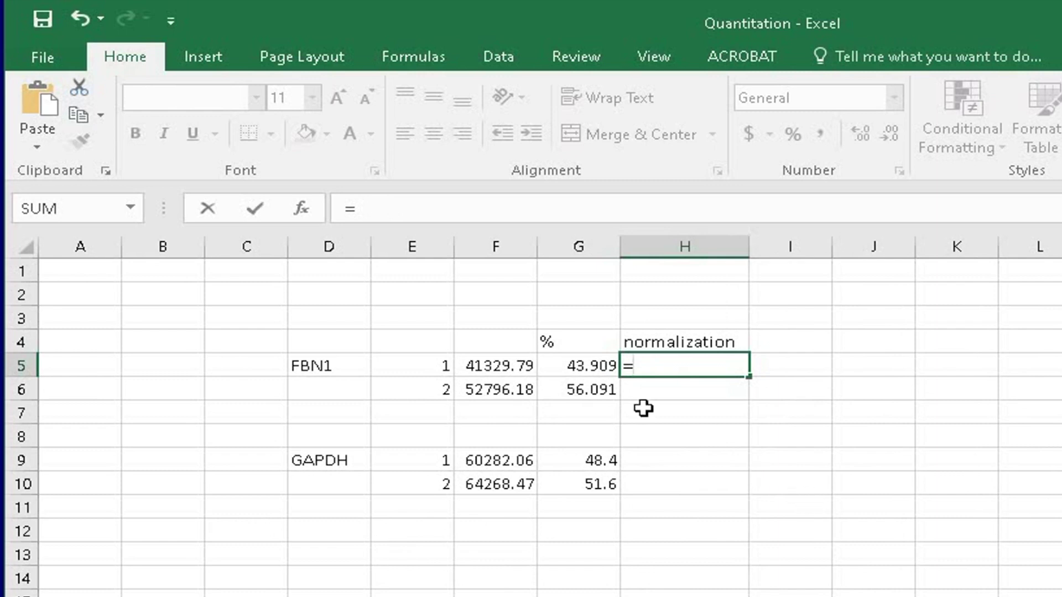
{"action": "left_click", "coordinate": [581, 366]}
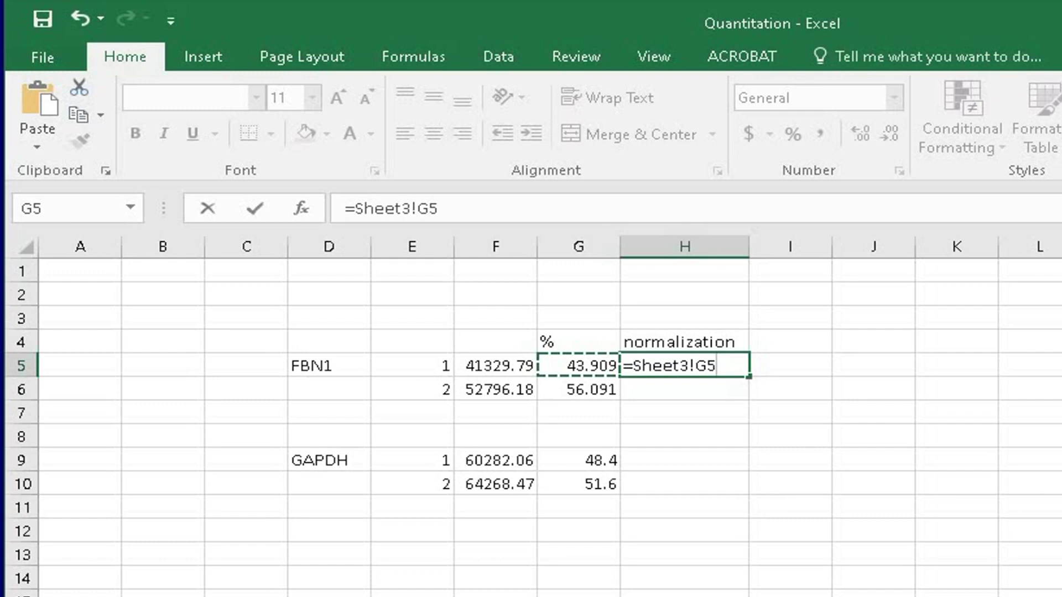
{"action": "type", "text": "/"}
{"action": "left_click", "coordinate": [597, 462]}
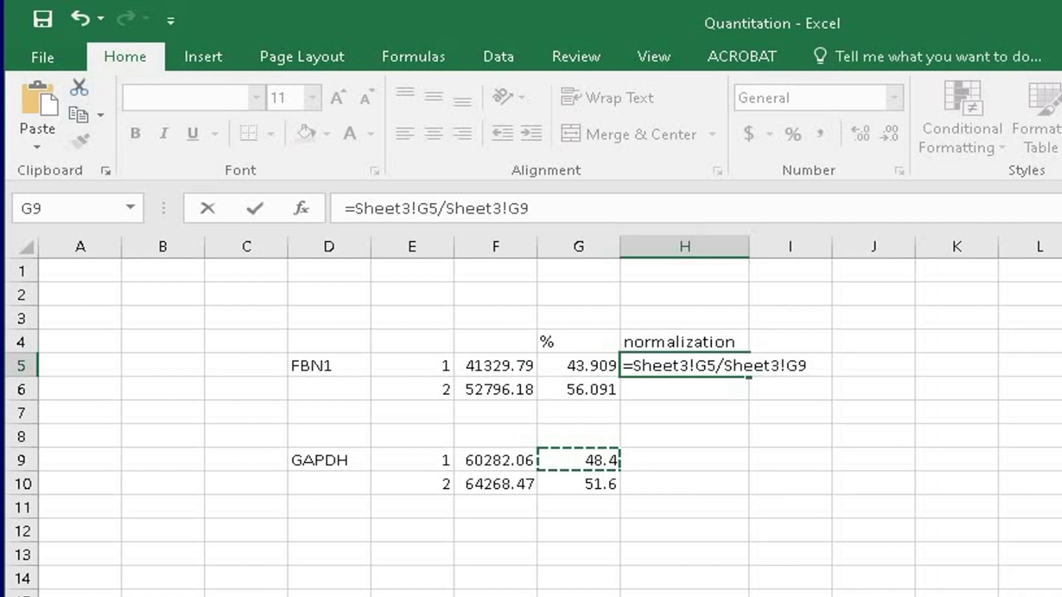
{"action": "key", "text": "Return"}
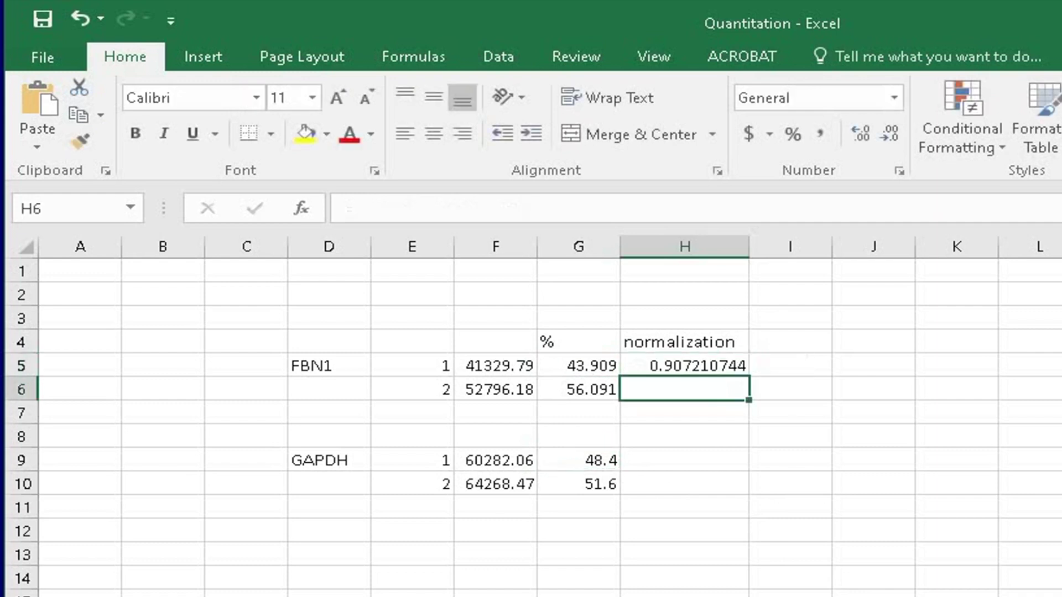
{"action": "left_click", "coordinate": [736, 365]}
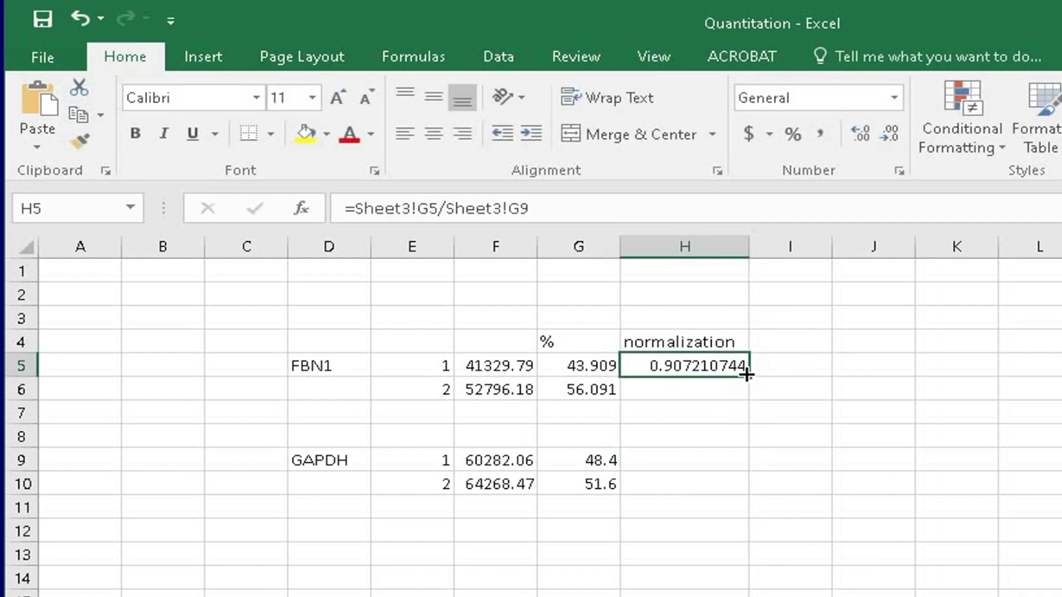
{"action": "left_click_drag", "start_coordinate": [750, 380], "coordinate": [747, 397]}
{"action": "left_click", "coordinate": [835, 464]}
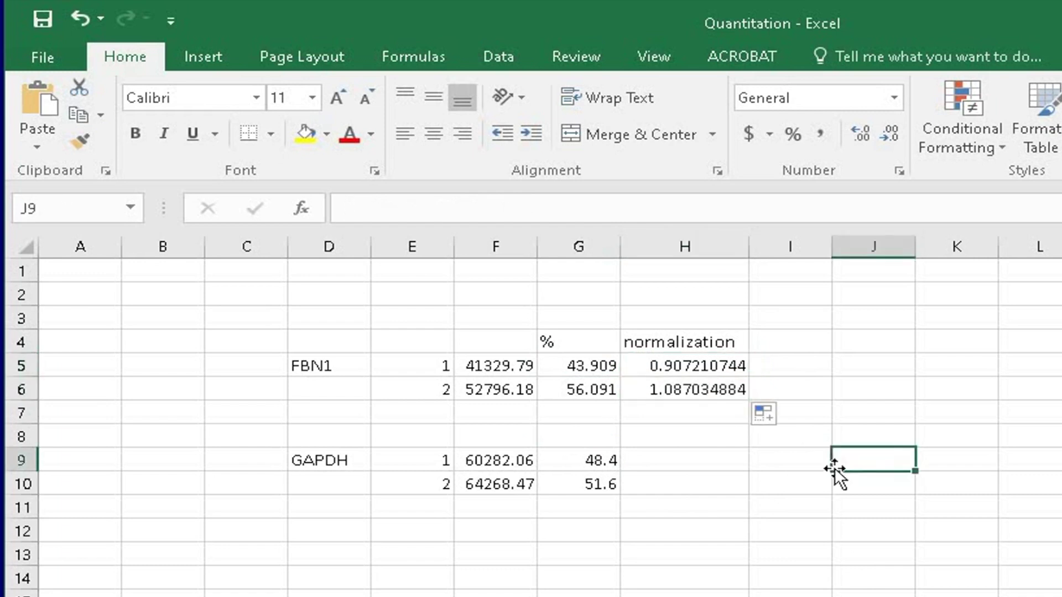
{"action": "left_click", "coordinate": [929, 532]}
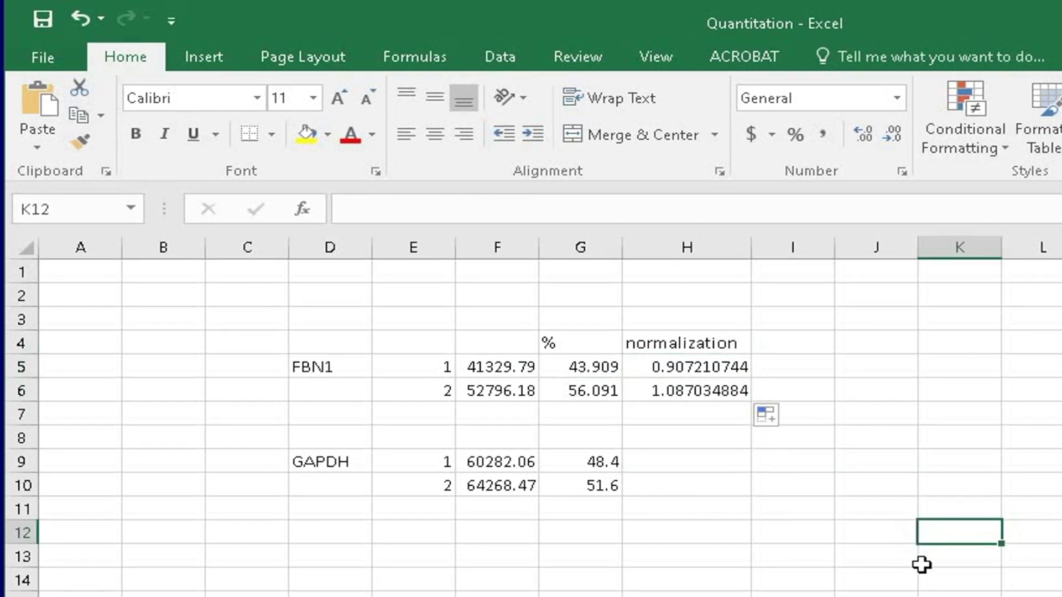